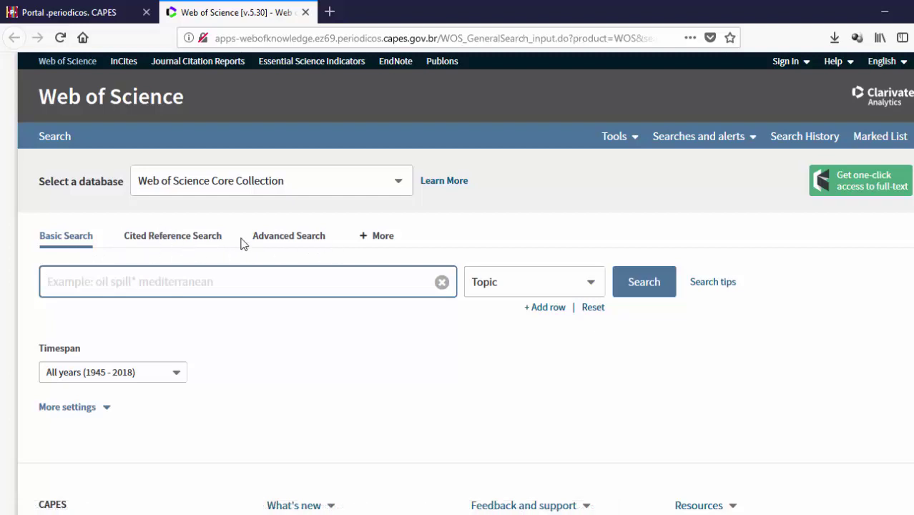
Open the Cited Author Index from the Cited Reference Search form
left_click(168, 236)
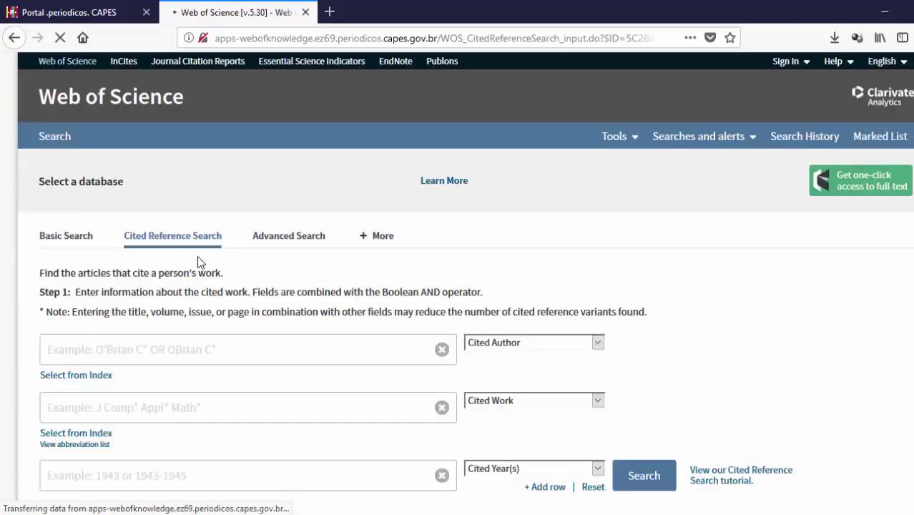
scroll(215, 286, "down", 3)
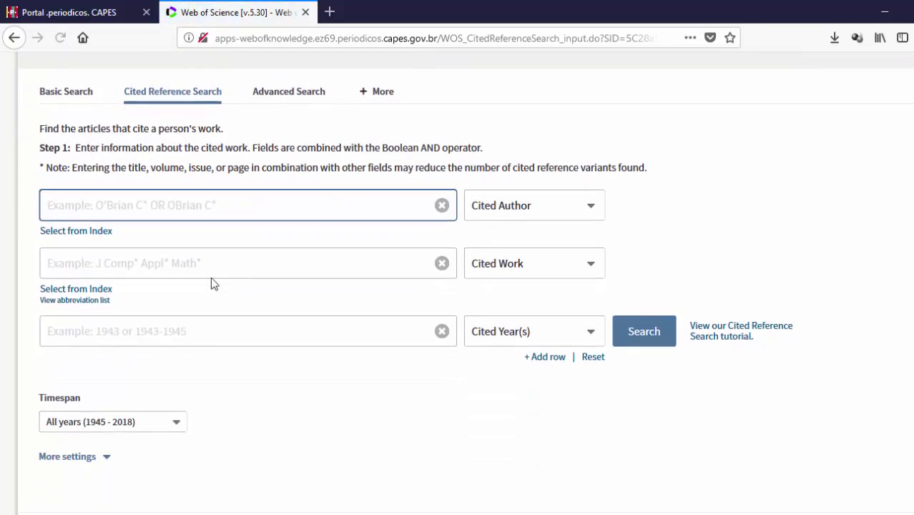
left_click(97, 231)
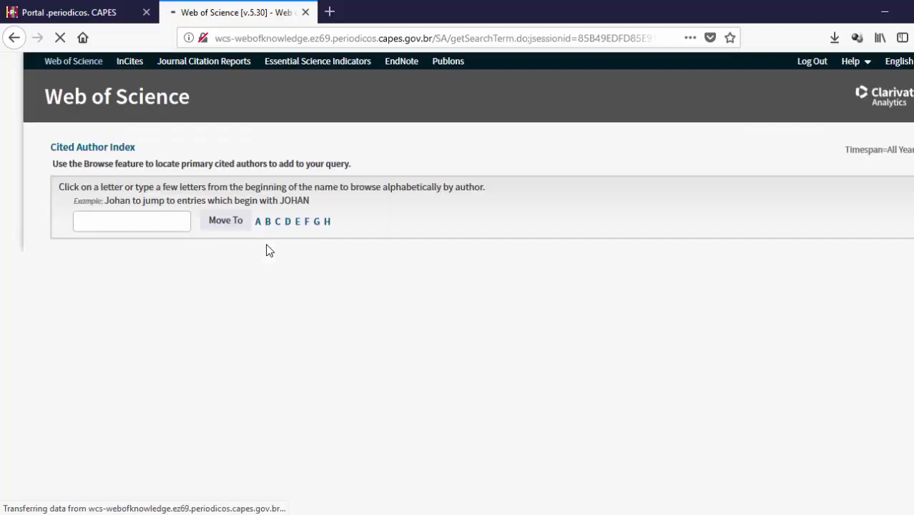
Browse the Cited Author Index to entries beginning with "keeney"
type("keeny")
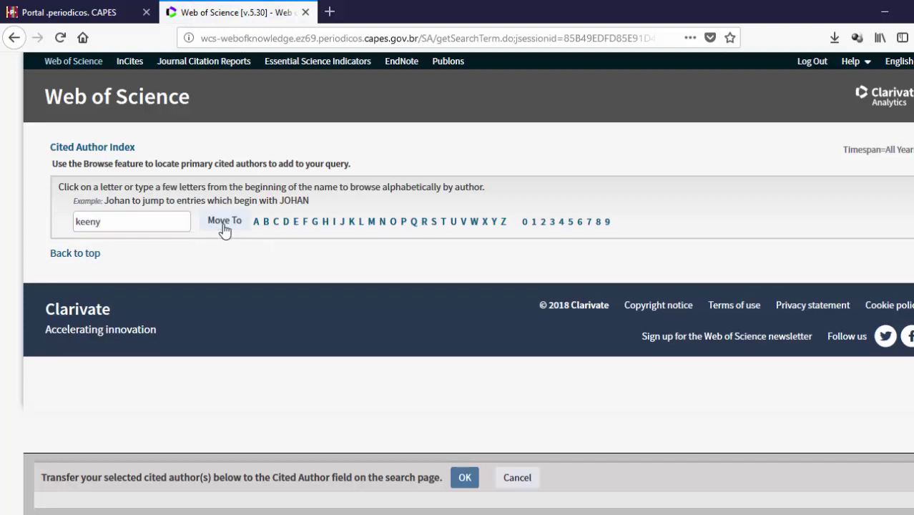
left_click(224, 225)
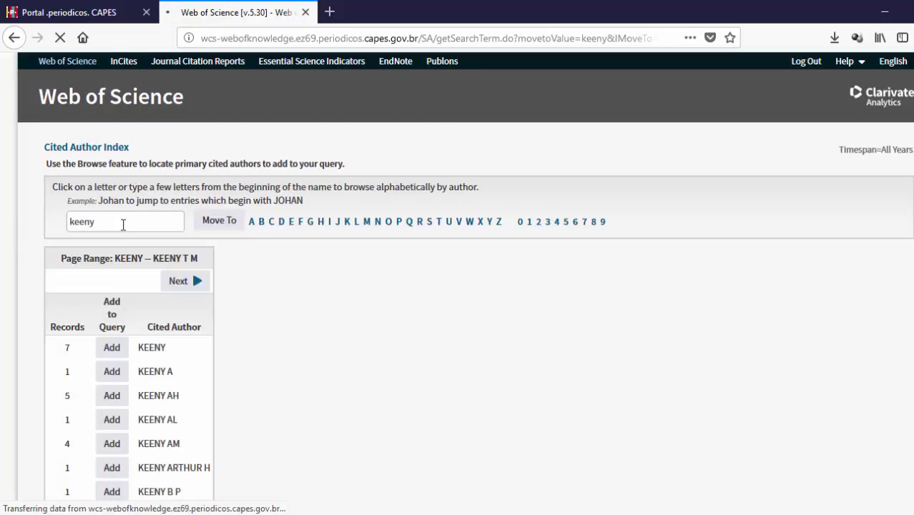
left_click(123, 223)
key("BackSpace")
type("ey")
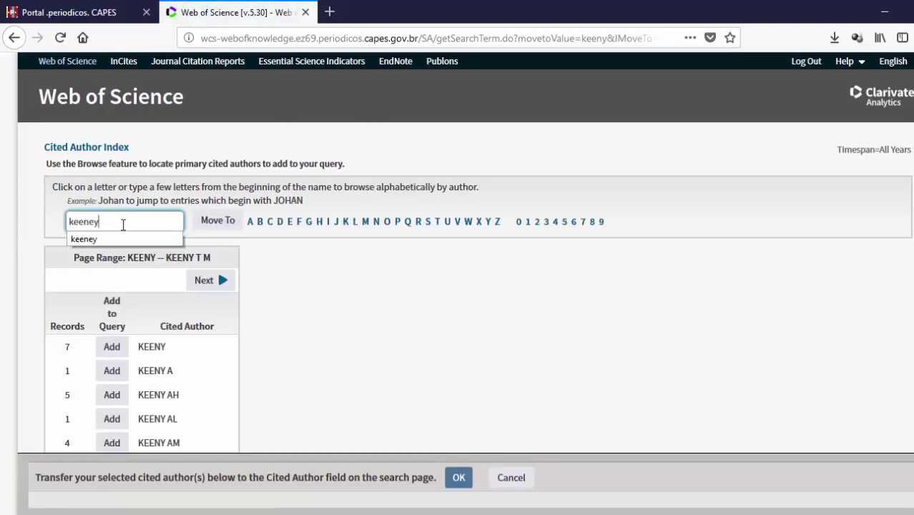
left_click(221, 222)
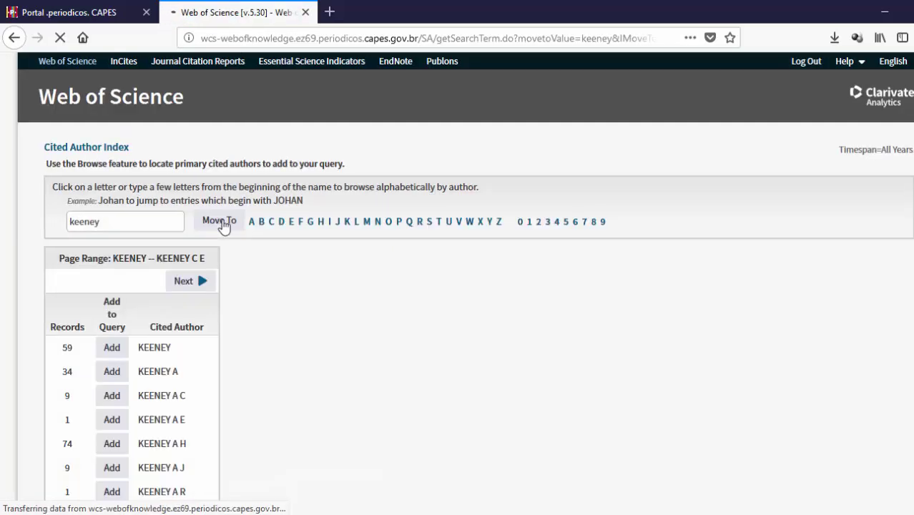
Page forward through the Cited Author Index to the range KEENEY MIKE -- KEENEY RB
scroll(224, 236, "down", 5)
scroll(223, 252, "down", 5)
scroll(223, 252, "up", 15)
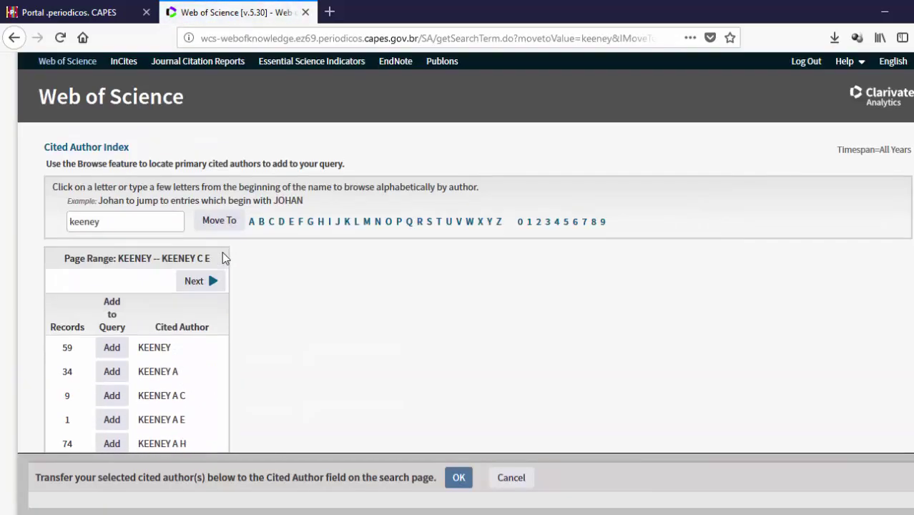
scroll(223, 257, "down", 2)
scroll(222, 252, "down", 15)
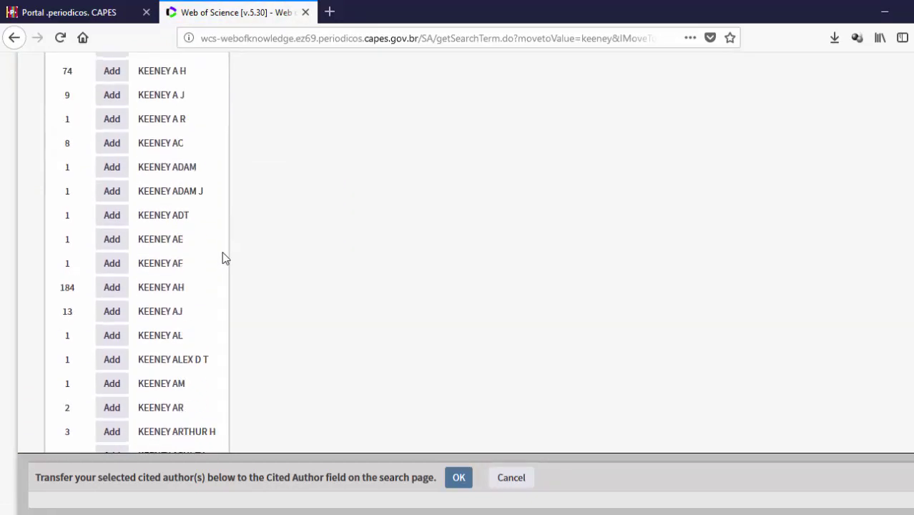
scroll(224, 258, "down", 1)
left_click(206, 321)
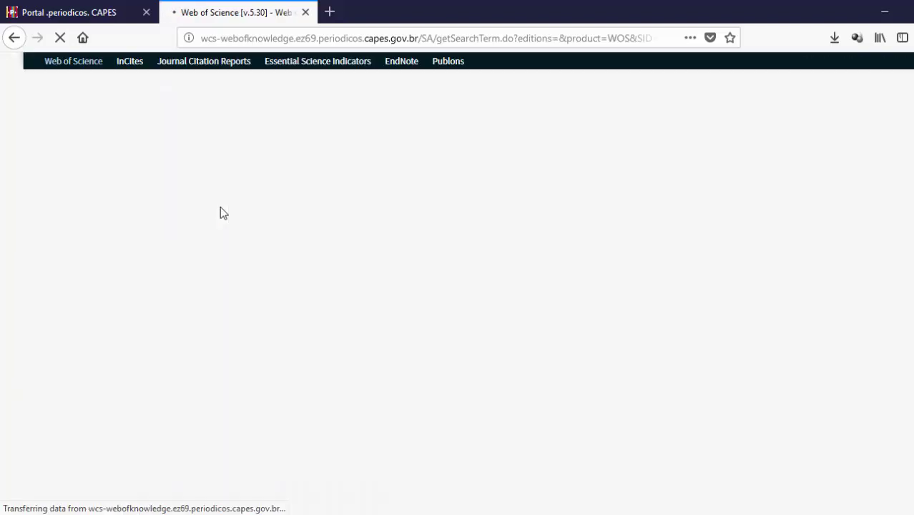
scroll(220, 211, "down", 10)
scroll(220, 207, "down", 6)
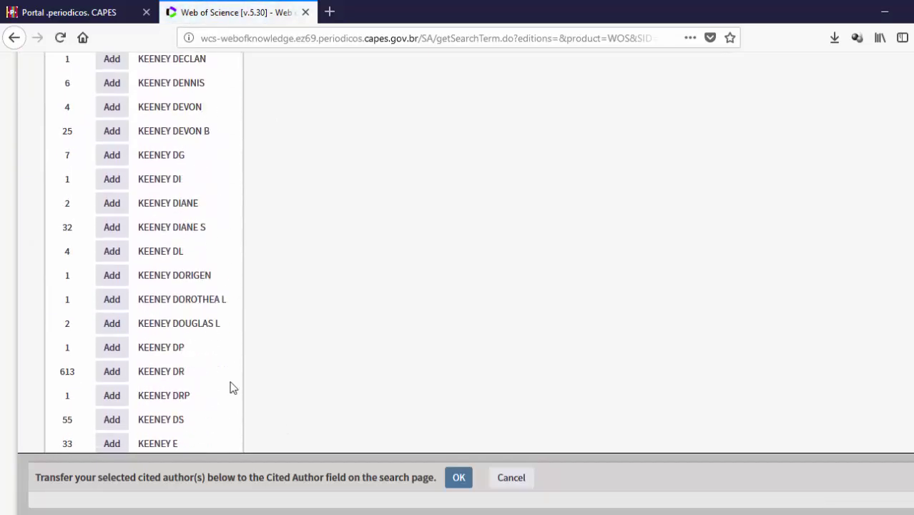
left_click(218, 322)
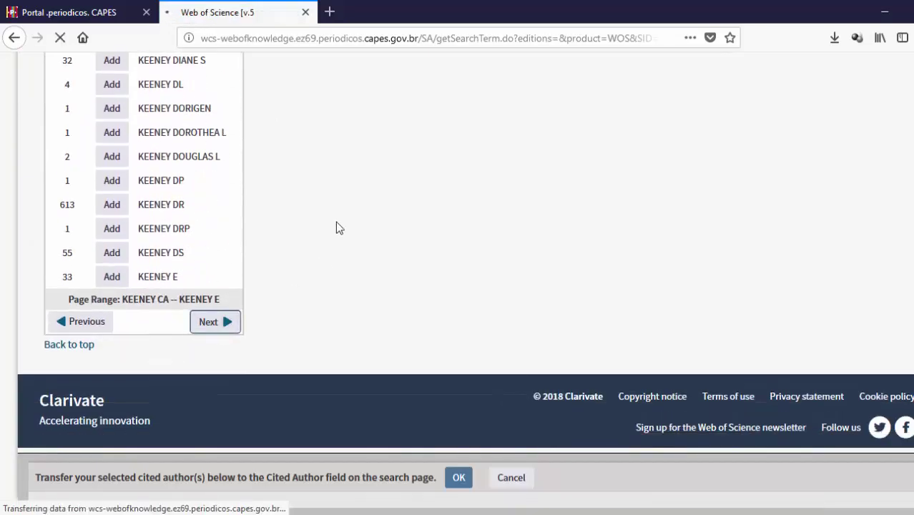
scroll(322, 276, "down", 10)
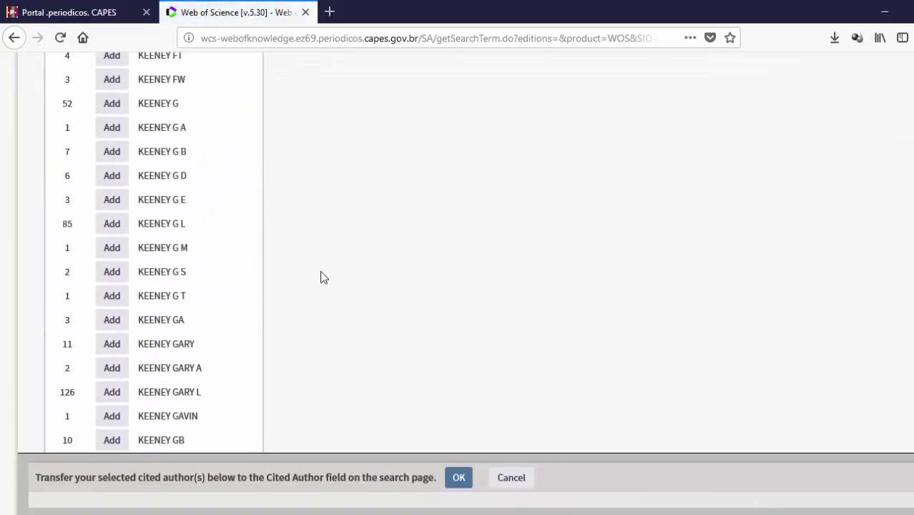
left_click(251, 321)
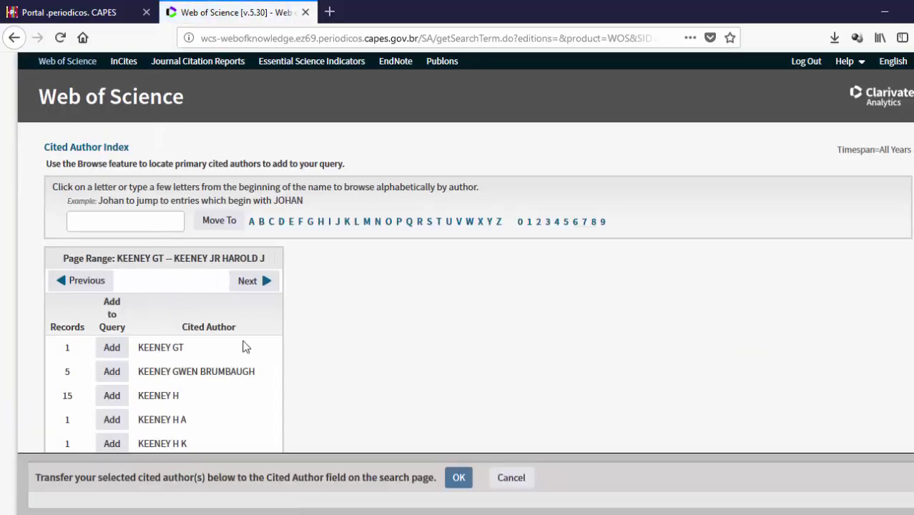
scroll(236, 343, "down", 10)
scroll(169, 342, "down", 2)
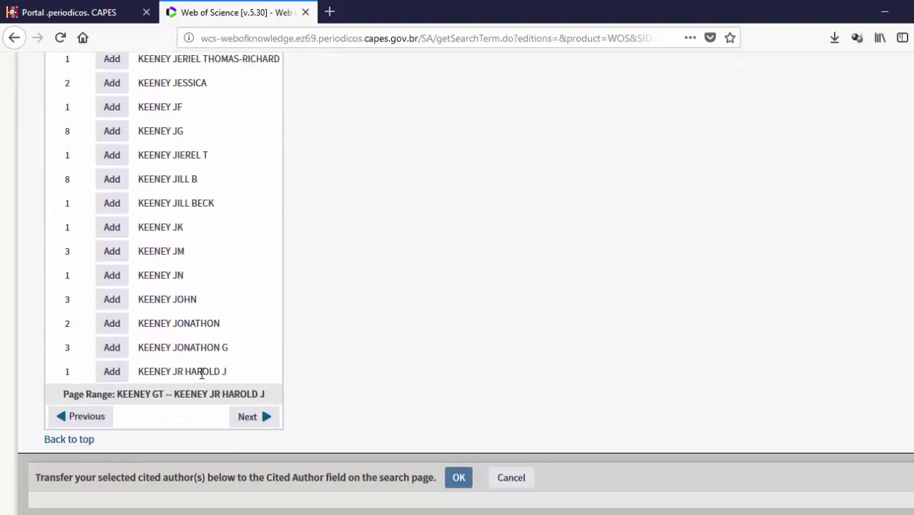
left_click(248, 416)
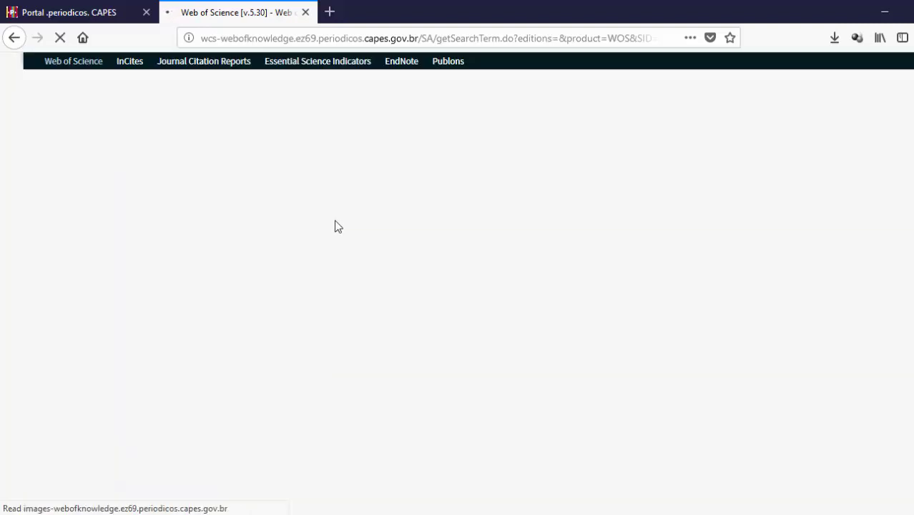
scroll(334, 220, "down", 15)
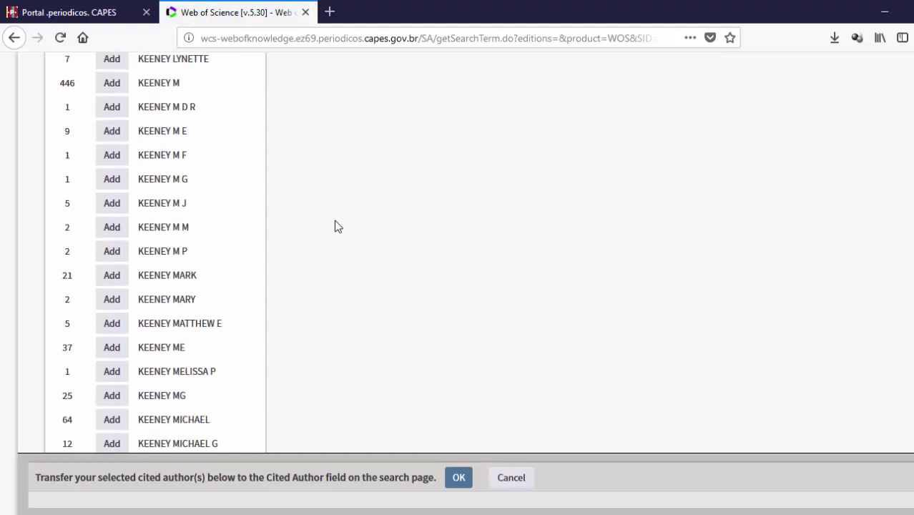
left_click(236, 322)
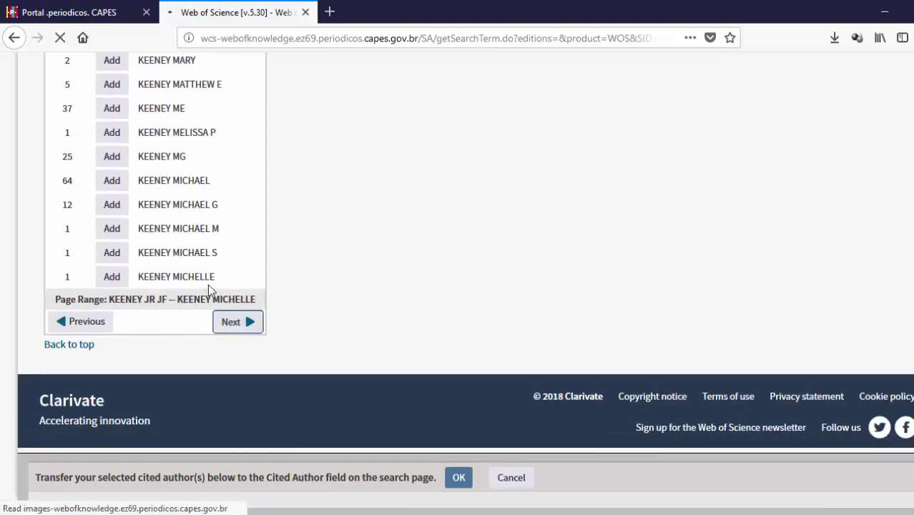
Add KEENEY R, KEENEY R L, KEENEY RALPH and KEENEY RALPH L to the query and transfer them to the Cited Author field
scroll(208, 284, "down", 10)
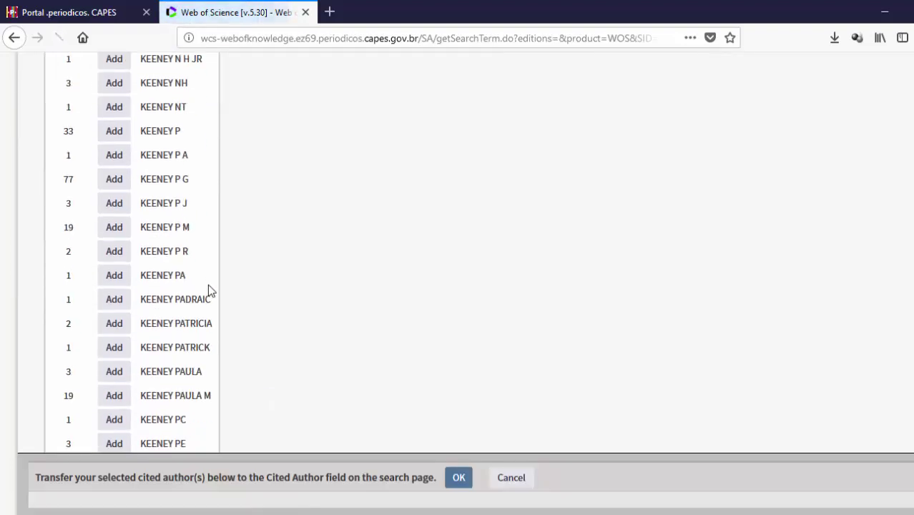
scroll(208, 284, "down", 3)
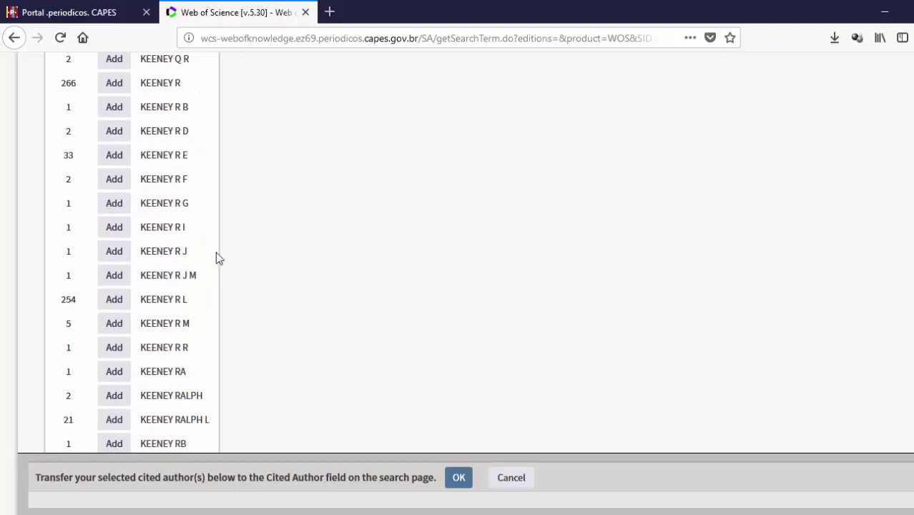
scroll(222, 235, "up", 1)
scroll(220, 209, "up", 1)
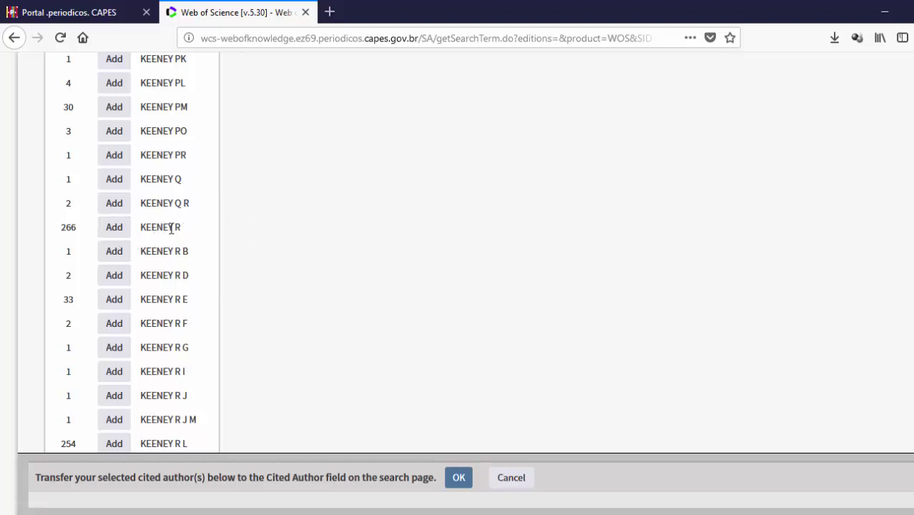
left_click(115, 229)
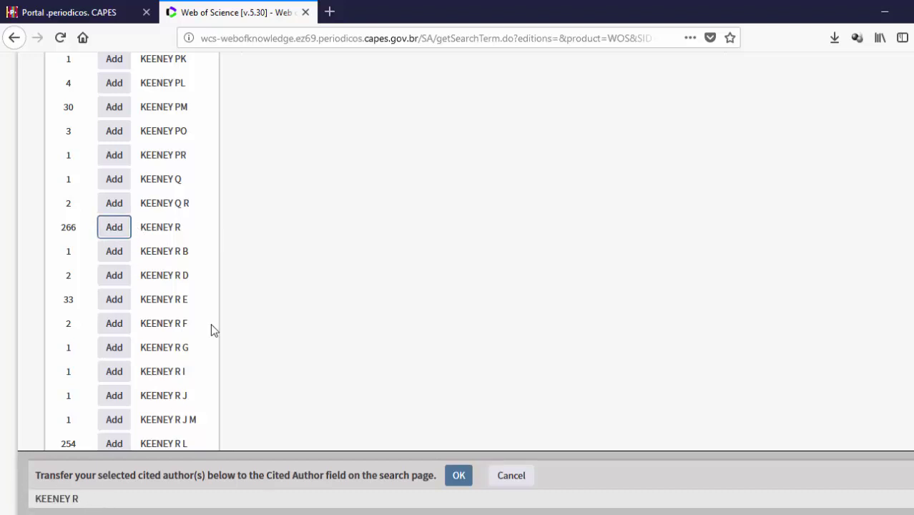
scroll(189, 251, "down", 5)
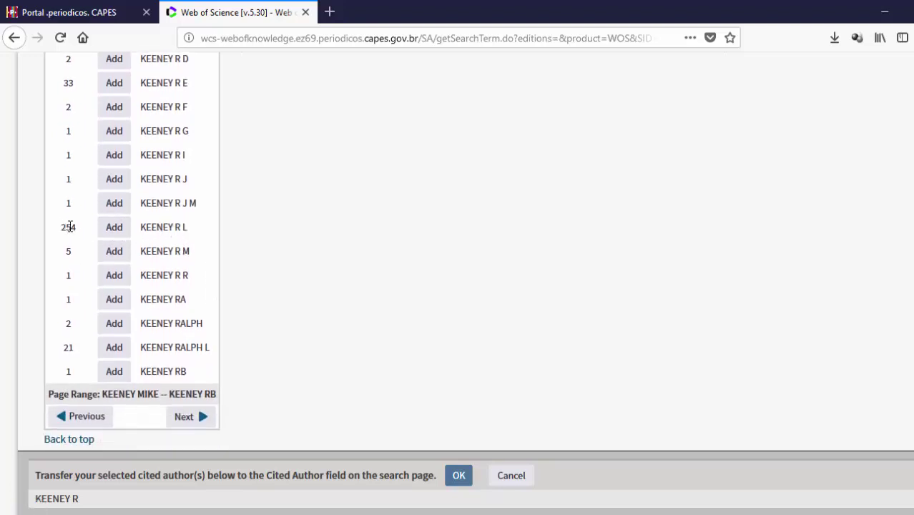
left_click(115, 229)
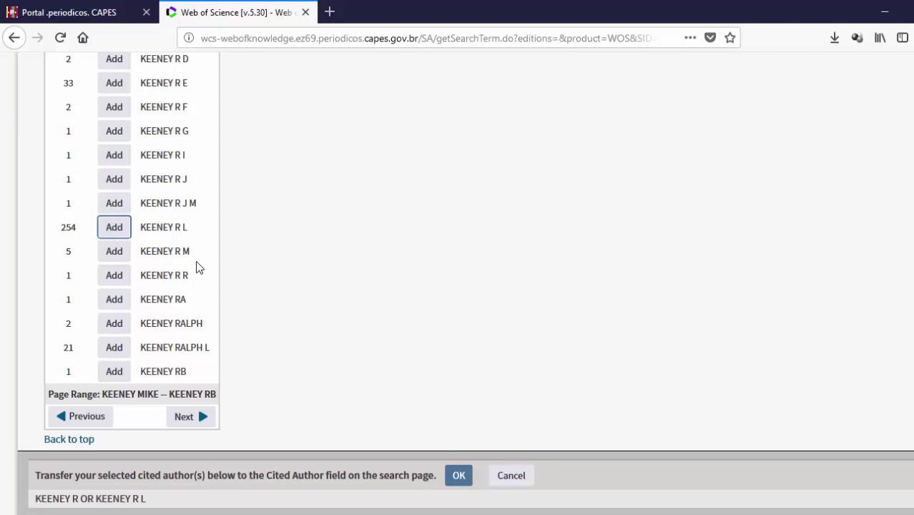
left_click(113, 323)
left_click(114, 347)
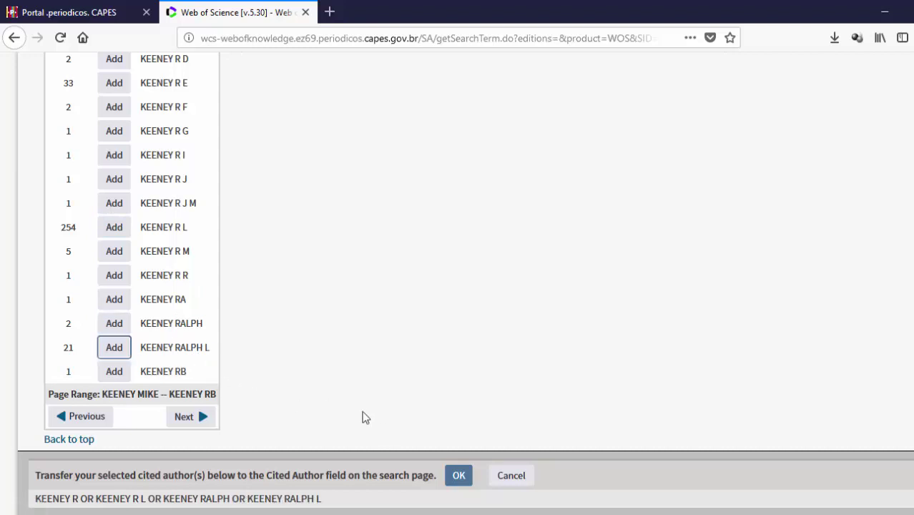
left_click(459, 476)
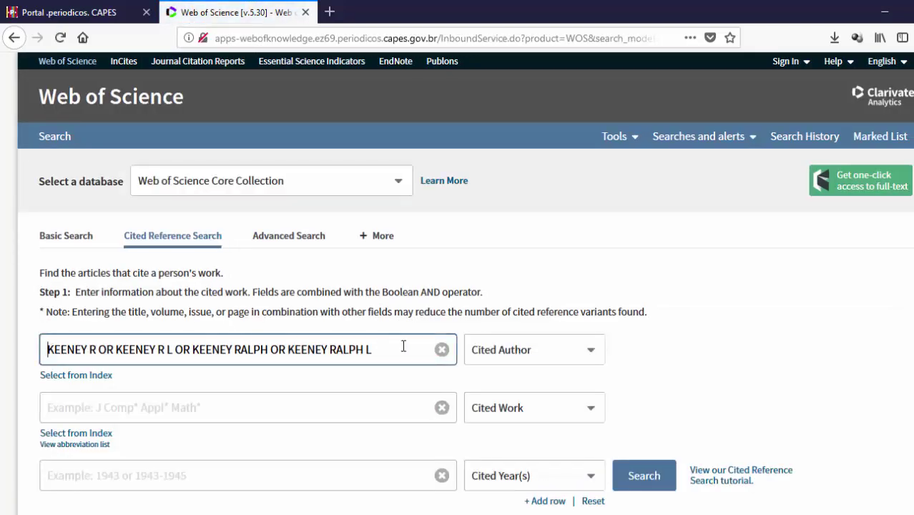
Limit the cited year to 1992 and run the cited reference search
scroll(397, 349, "down", 2)
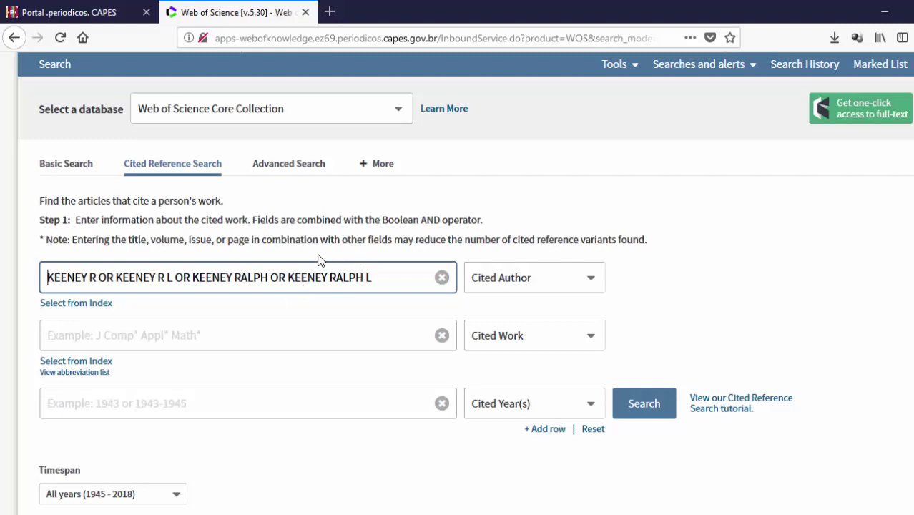
scroll(318, 260, "down", 2)
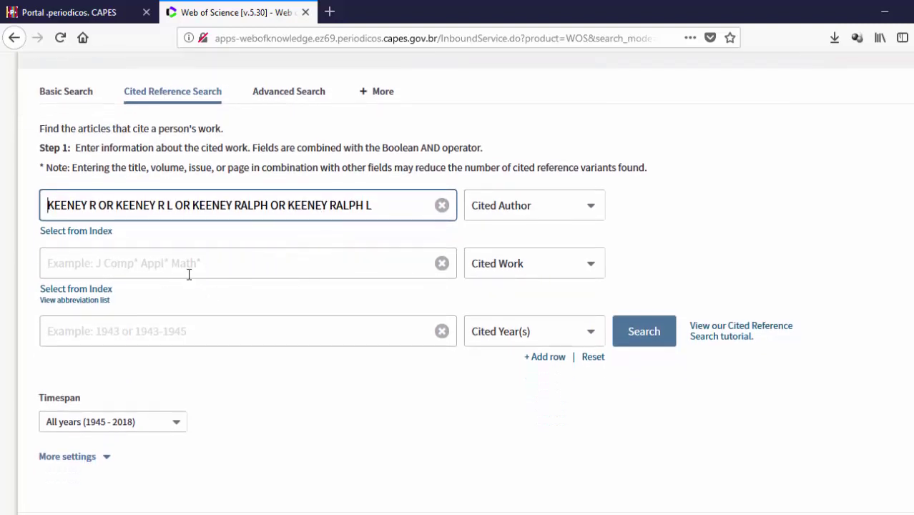
left_click(167, 333)
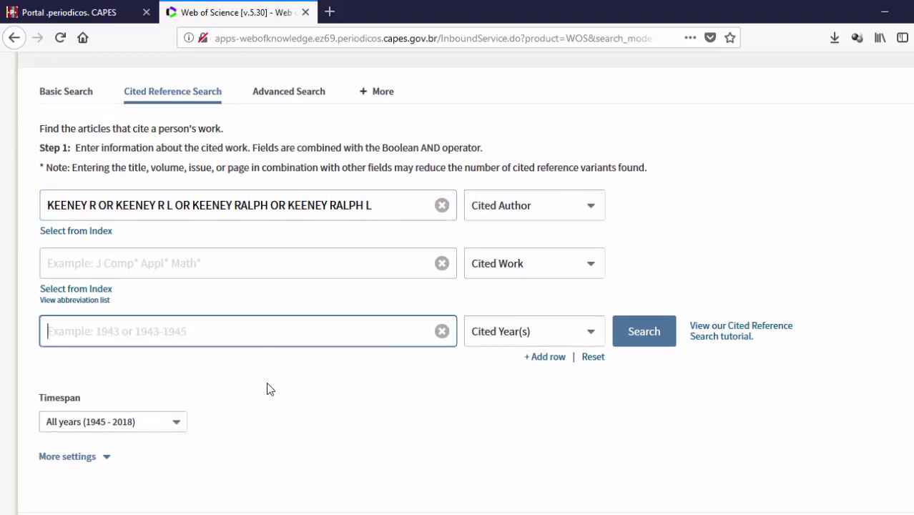
type("1992")
left_click(150, 352)
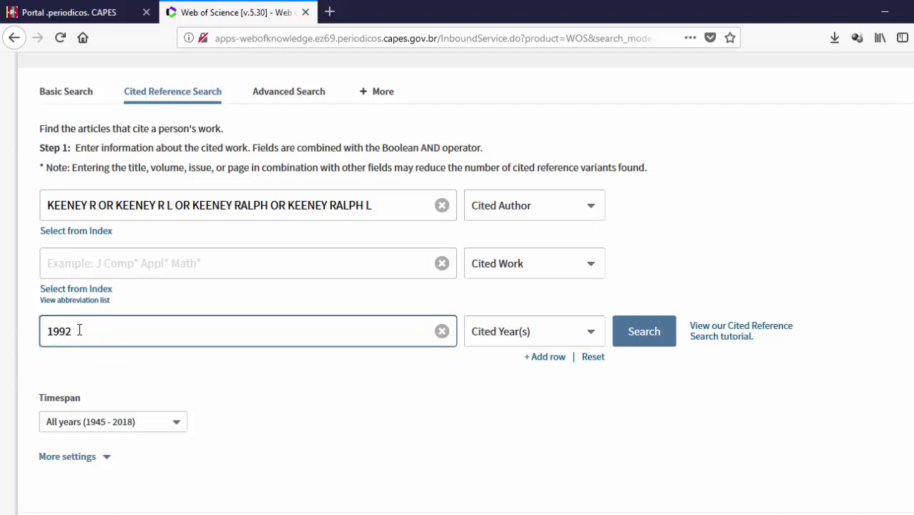
scroll(165, 366, "down", 2)
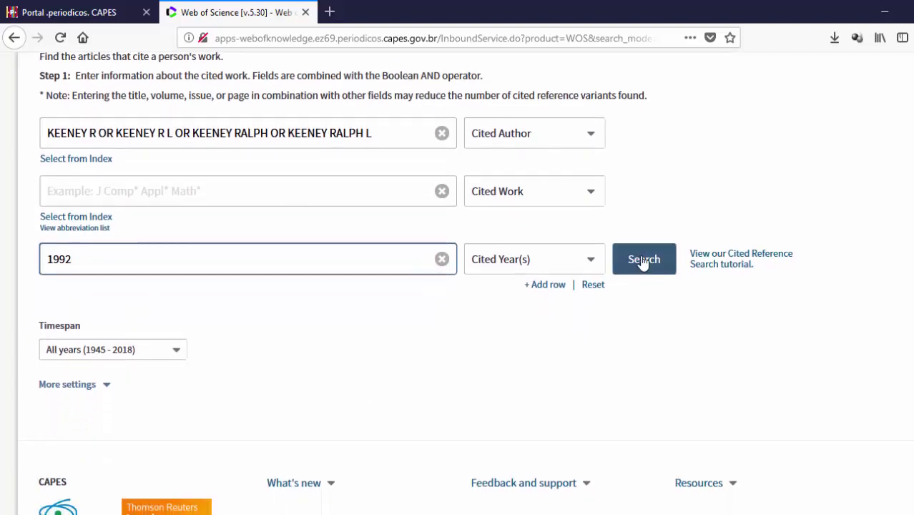
left_click(643, 261)
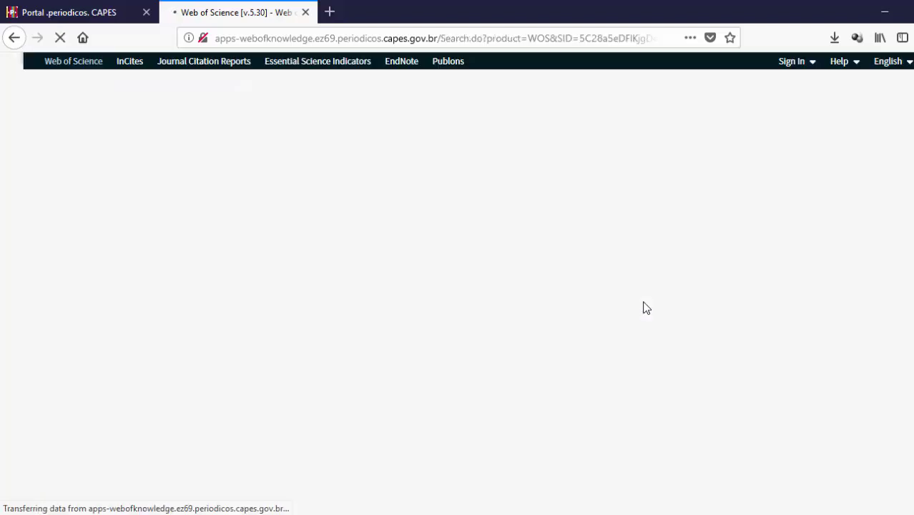
Examine the cited reference list for variants of the author's name and of the 1992 cited work's title
scroll(387, 315, "down", 3)
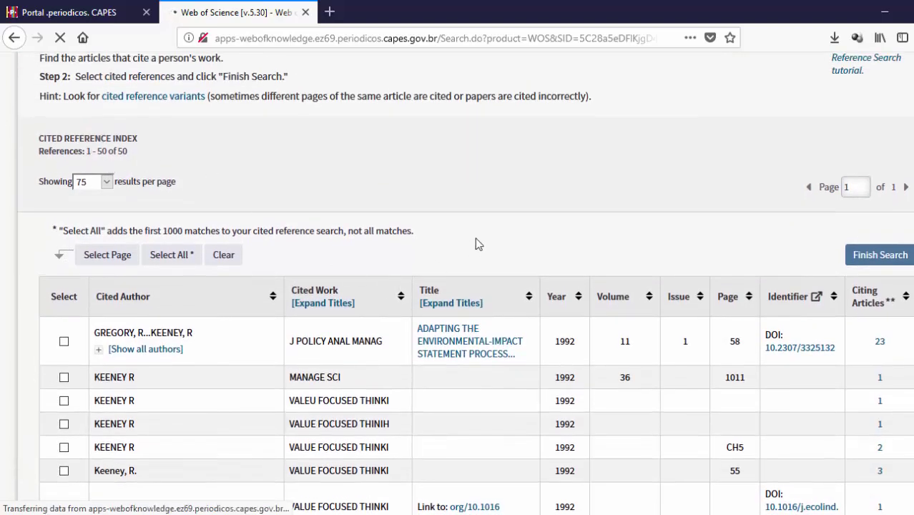
scroll(228, 234, "down", 4)
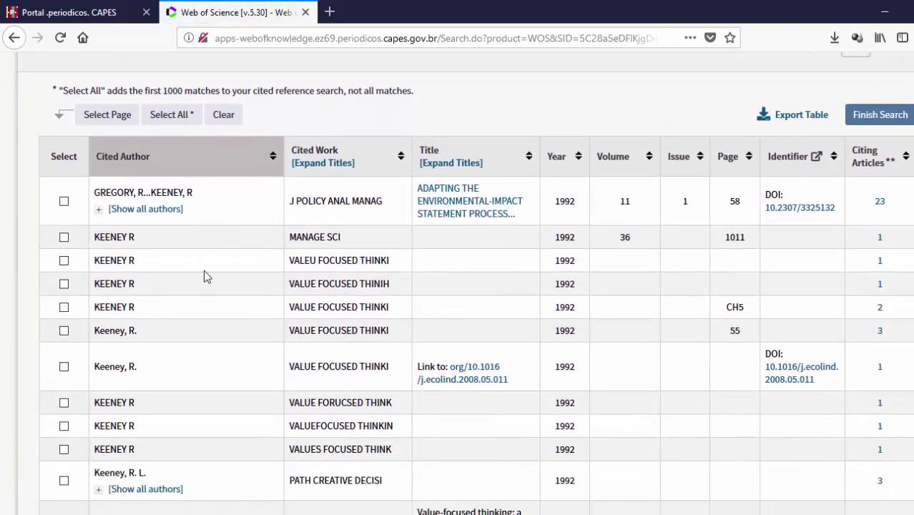
scroll(204, 274, "down", 10)
scroll(203, 280, "up", 10)
scroll(461, 325, "down", 1)
scroll(458, 329, "down", 4)
scroll(460, 331, "up", 3)
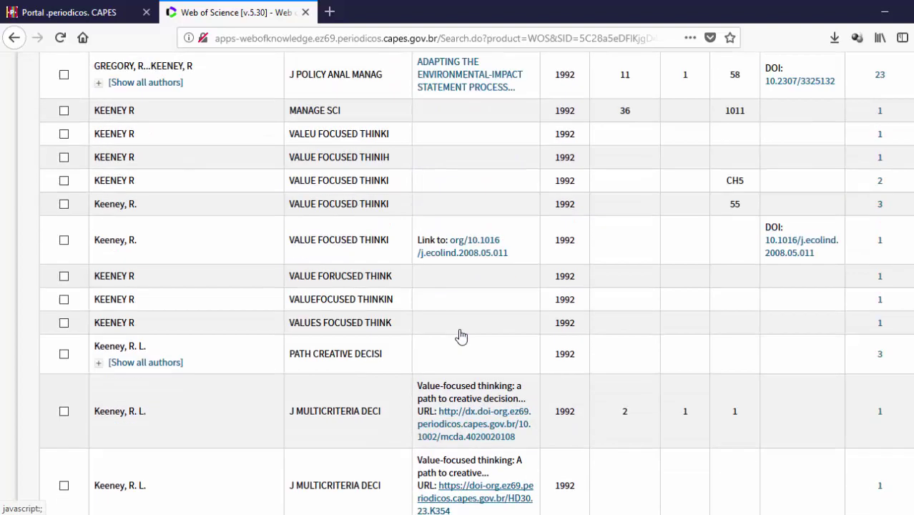
Expand the titles in the cited reference list and compare the citing-article counts of the 1992 Value Focused Thinking variants
left_click(449, 91)
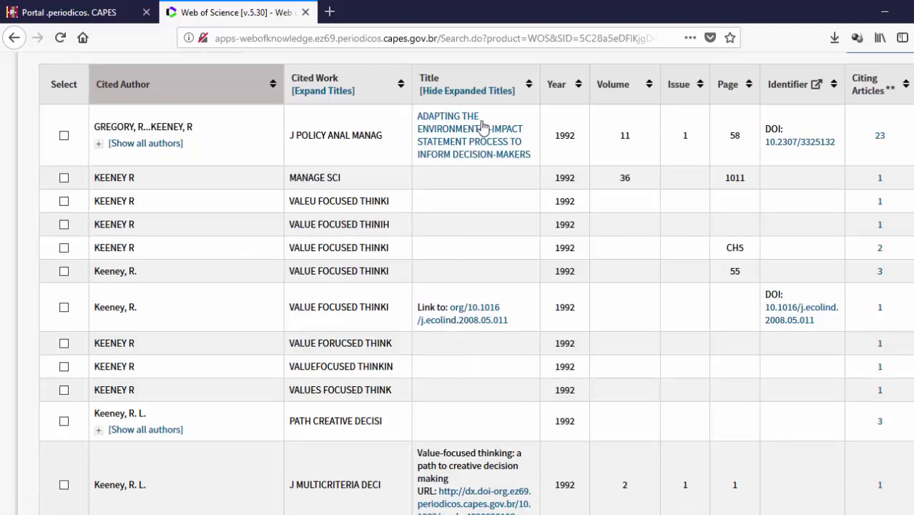
scroll(478, 228, "down", 3)
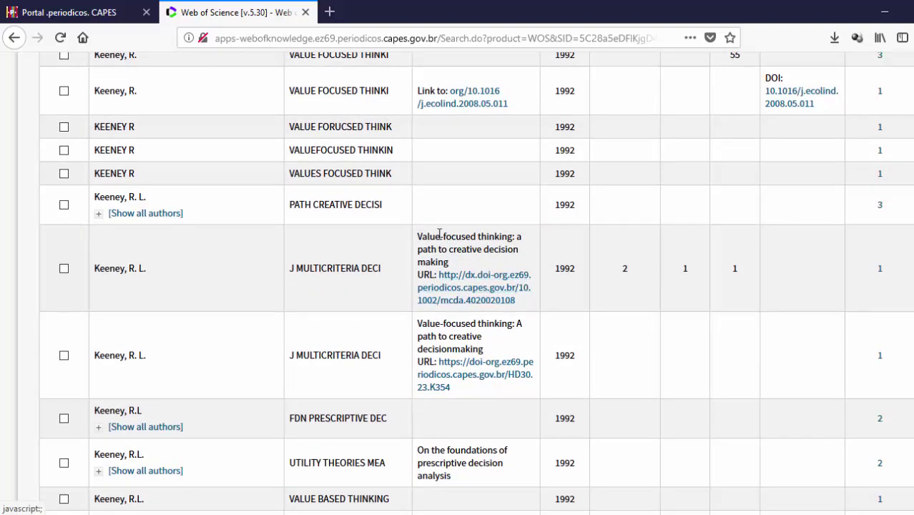
scroll(439, 234, "down", 1)
scroll(440, 234, "down", 1)
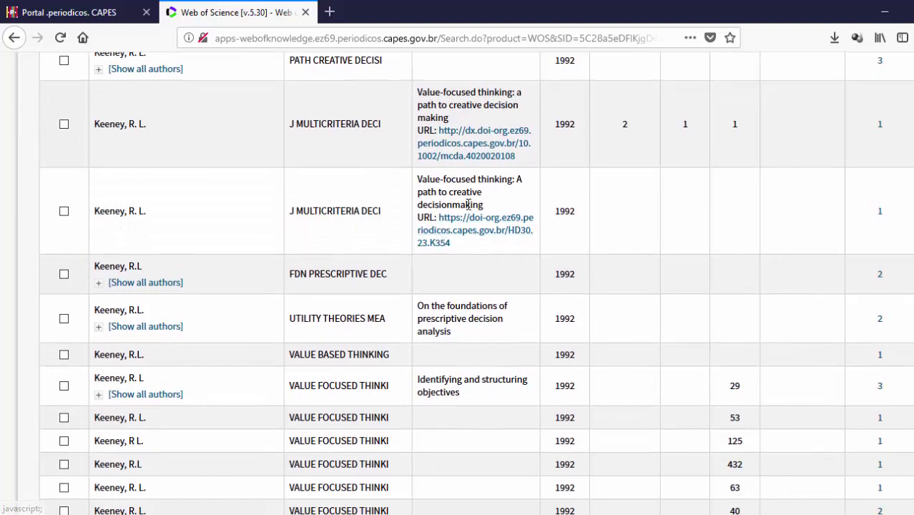
scroll(469, 206, "down", 1)
scroll(469, 206, "down", 3)
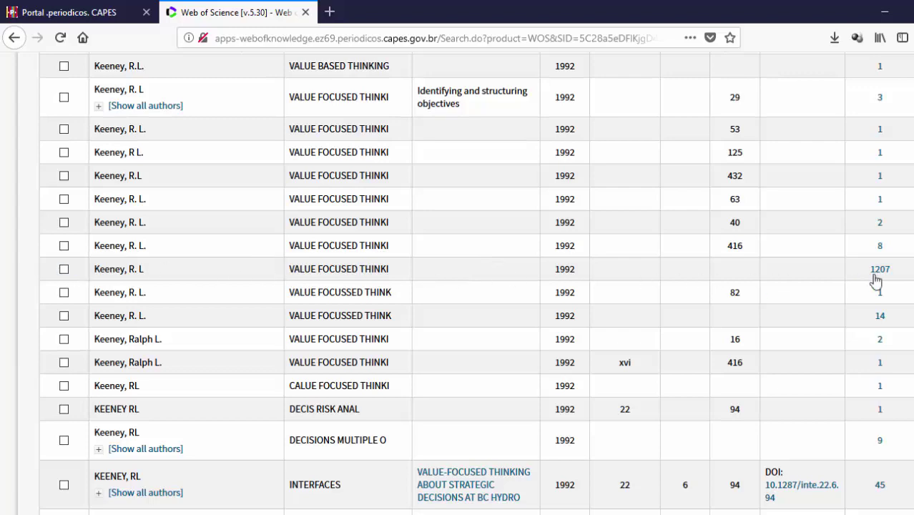
scroll(872, 280, "up", 7)
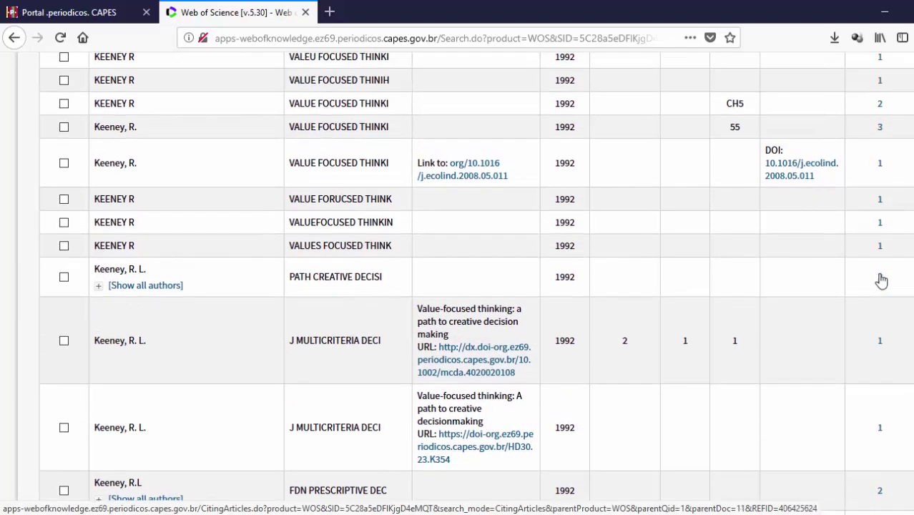
scroll(882, 280, "up", 2)
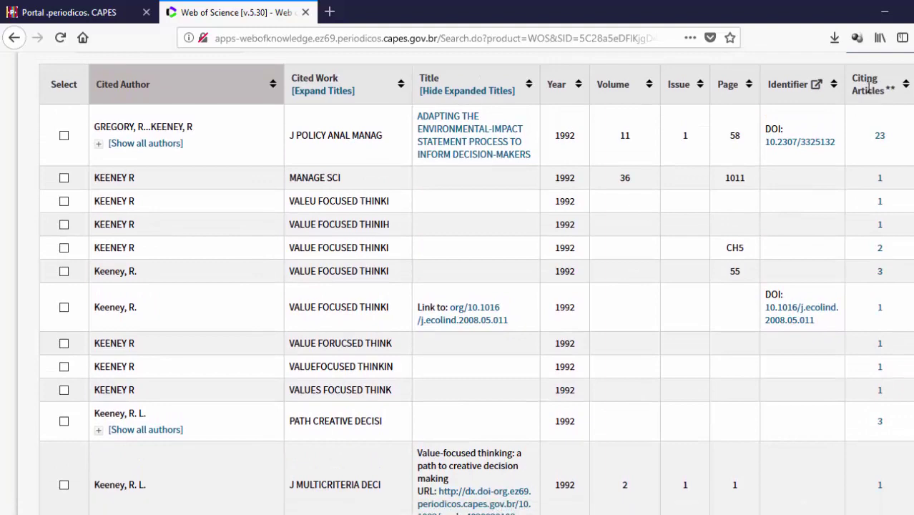
scroll(880, 165, "down", 6)
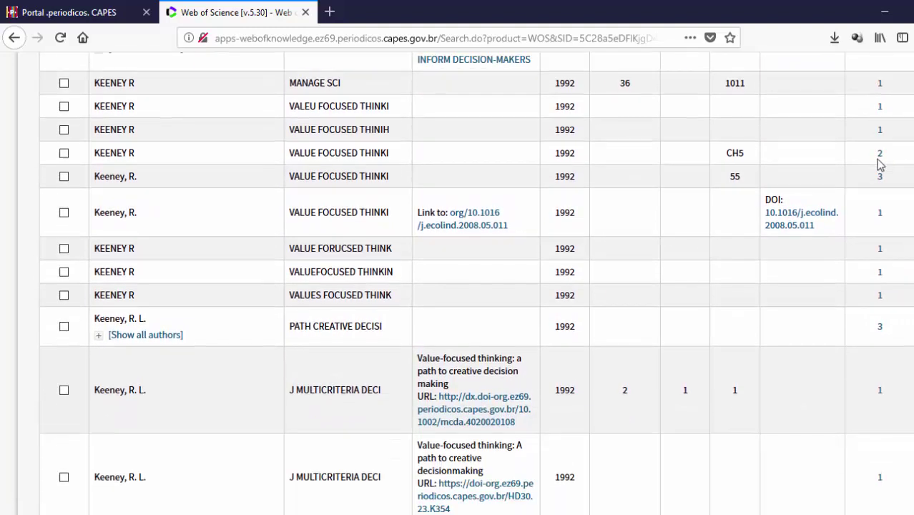
scroll(880, 171, "down", 3)
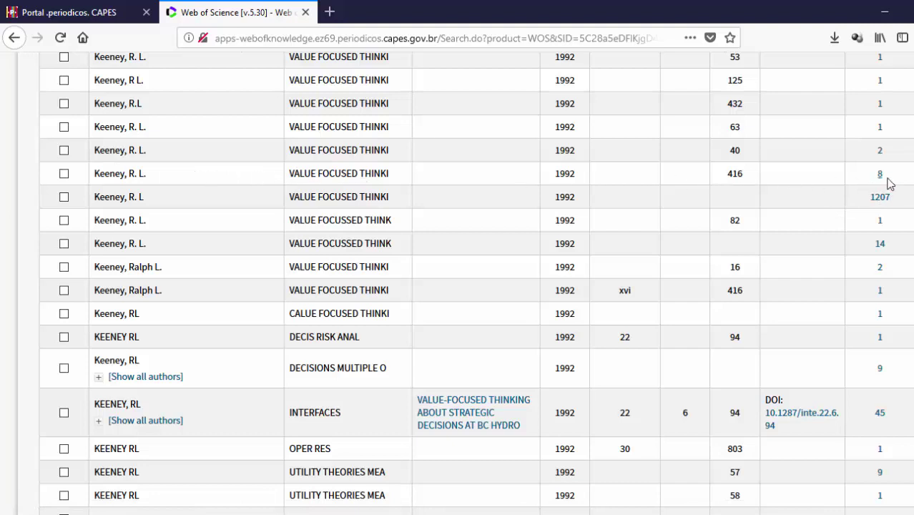
Open the citing articles of the "Keeney, R. L" VALUE FOCUSED THINKI entry that has 1207 citations and skim the first page
left_click(880, 200)
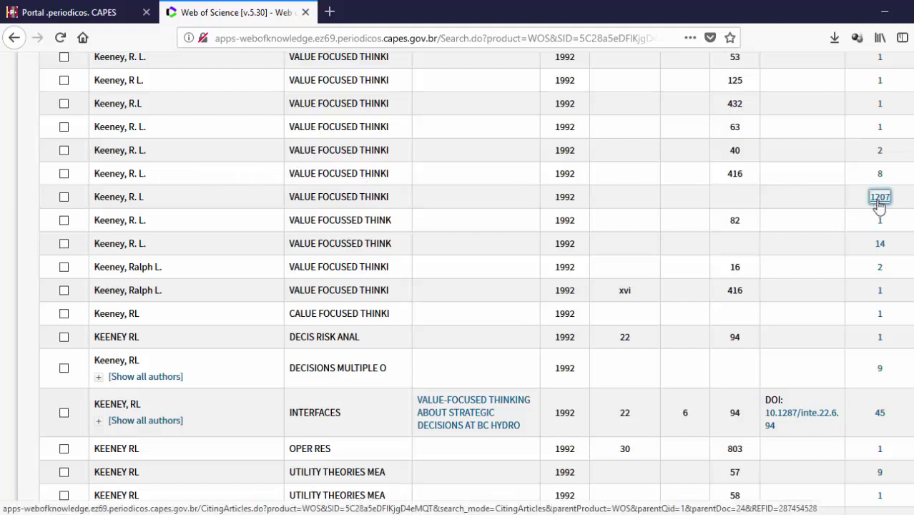
scroll(787, 236, "up", 3)
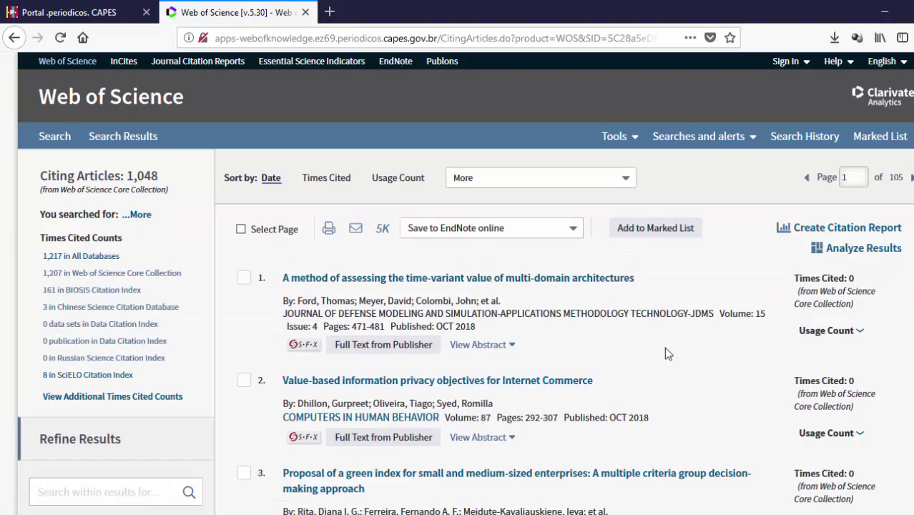
scroll(665, 349, "down", 5)
scroll(665, 349, "down", 8)
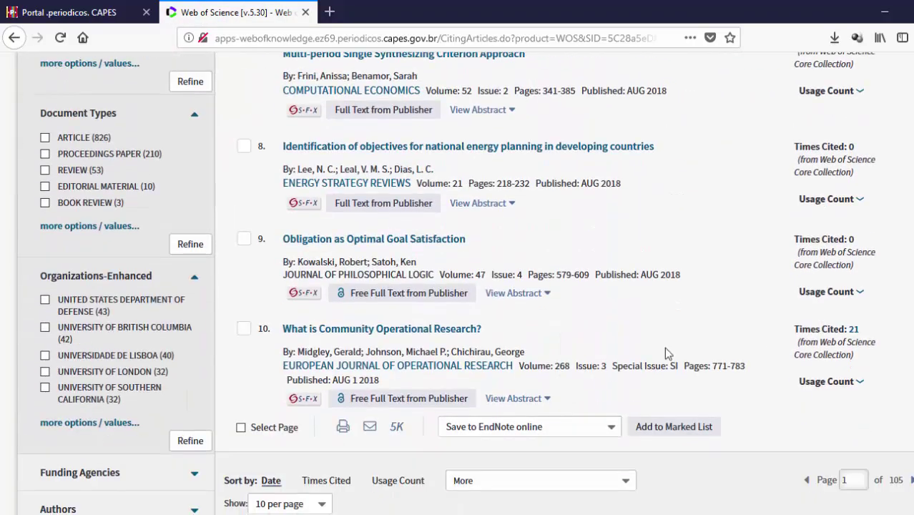
scroll(666, 348, "up", 5)
scroll(664, 347, "up", 10)
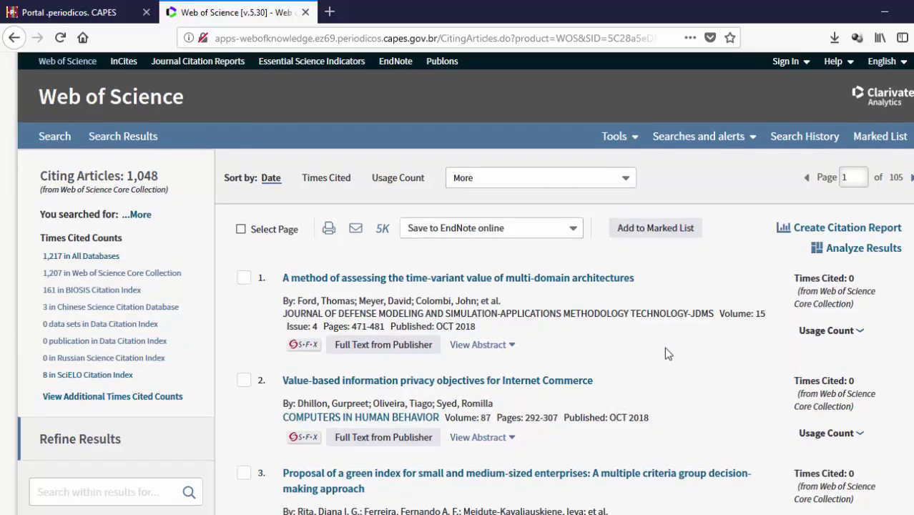
scroll(665, 349, "down", 2)
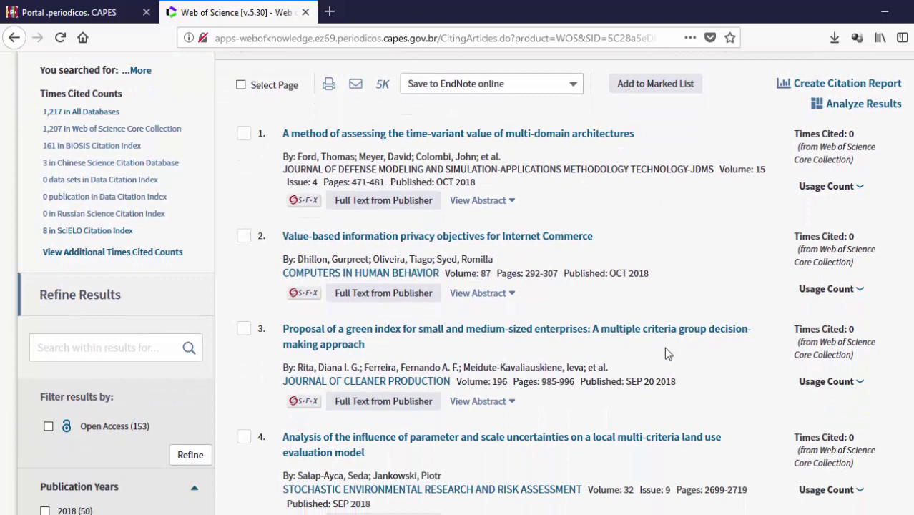
scroll(665, 347, "down", 4)
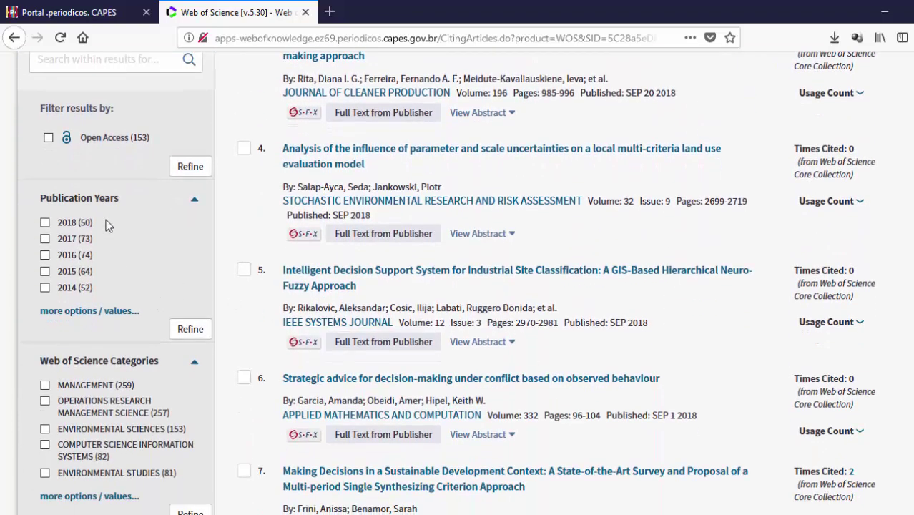
left_click(44, 241)
left_click(45, 256)
left_click(45, 272)
left_click(45, 288)
Refine the citing articles to publication years 2018, 2017, 2016, 2015, 2014 and 2013 using the full list of years
left_click(95, 312)
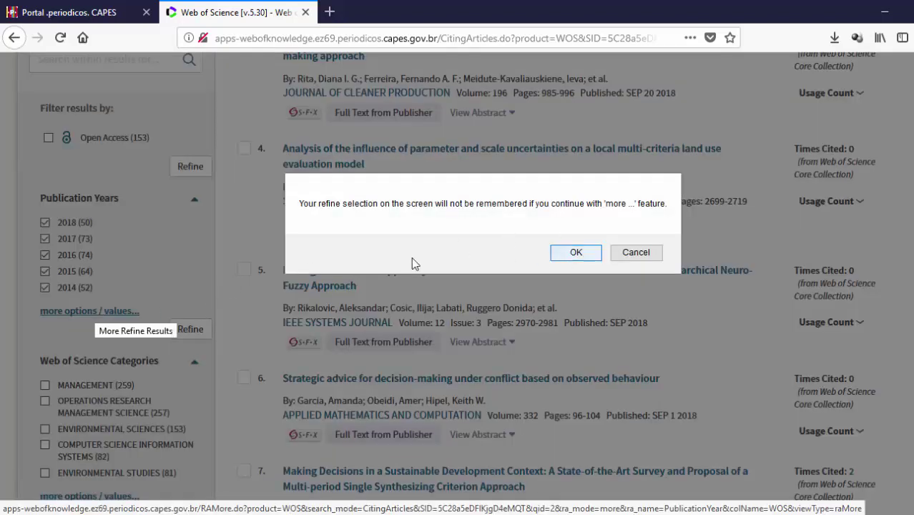
left_click(576, 252)
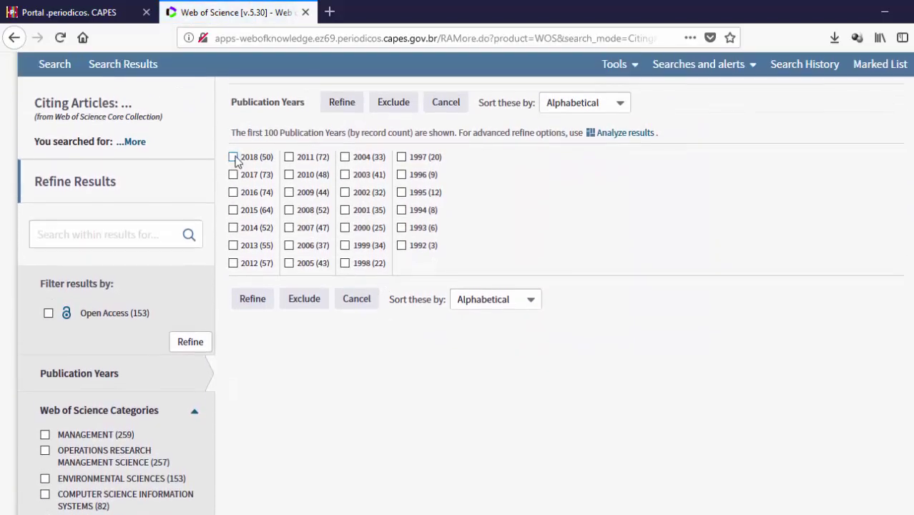
left_click(233, 157)
left_click(234, 175)
left_click(234, 192)
left_click(233, 209)
left_click(233, 227)
left_click(233, 245)
left_click(251, 300)
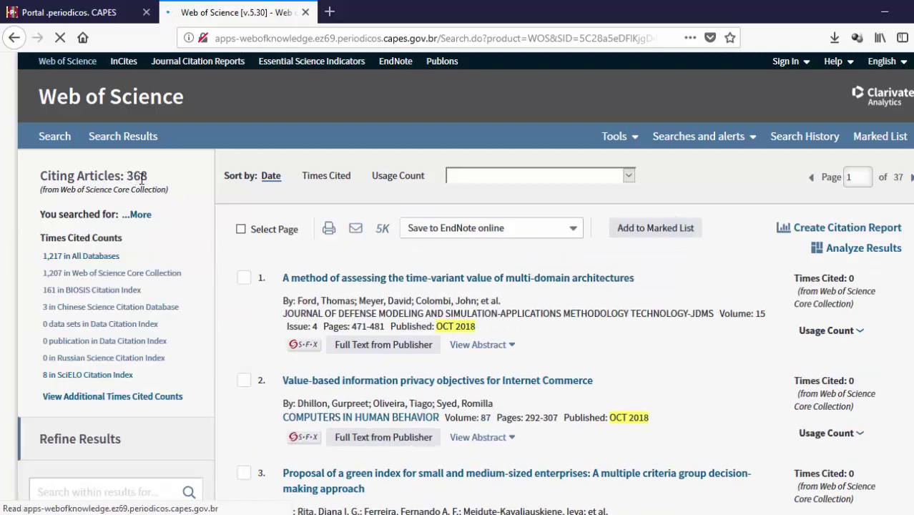
Look through the refined citing articles and open the results analysis for them
scroll(319, 296, "down", 2)
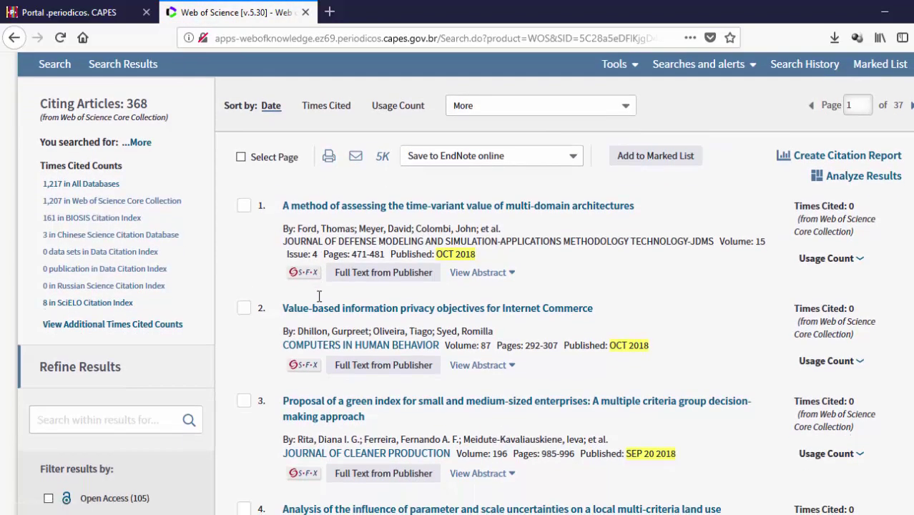
scroll(319, 301, "down", 15)
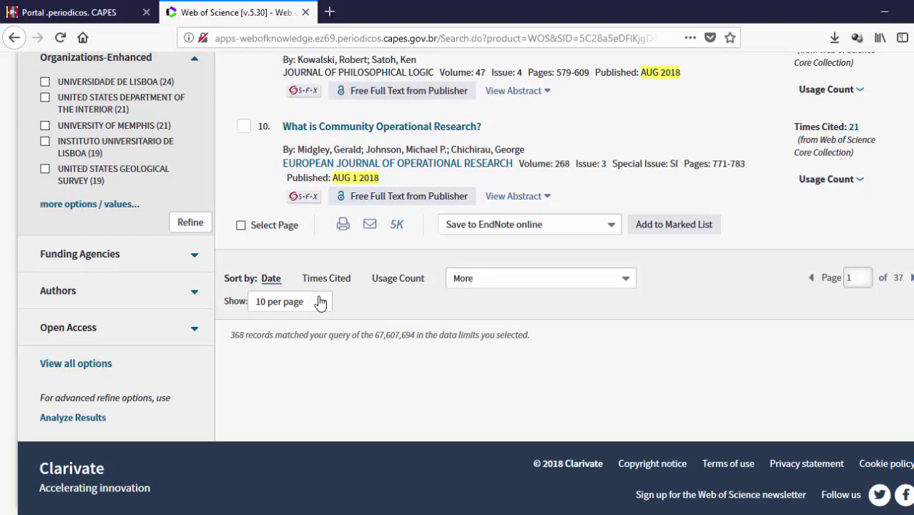
scroll(319, 301, "up", 10)
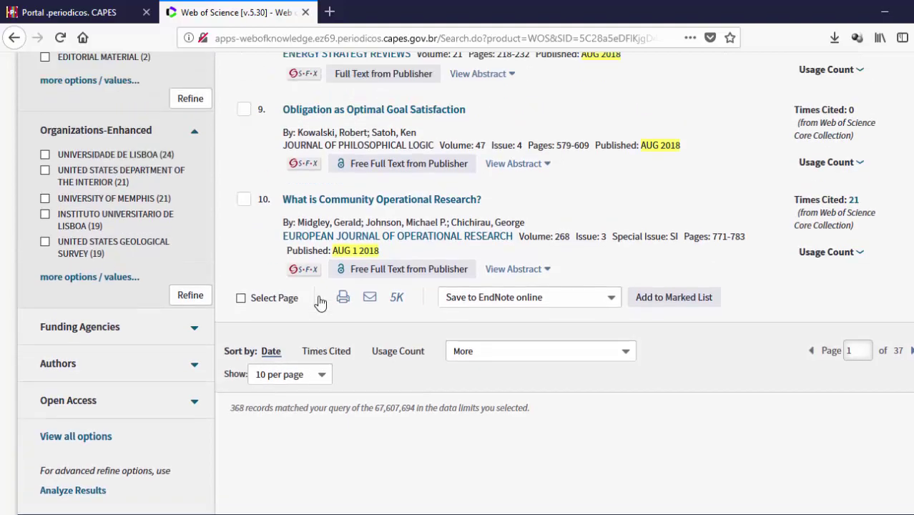
scroll(319, 301, "up", 5)
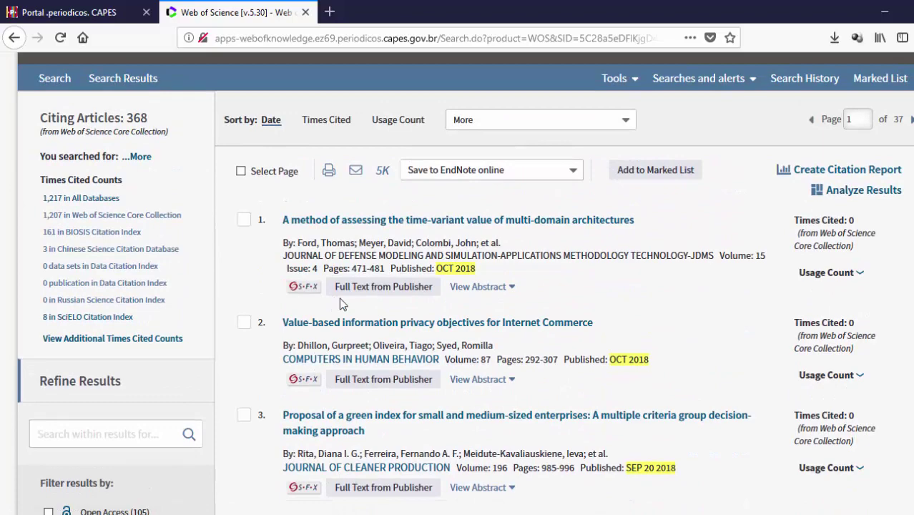
scroll(381, 322, "down", 3)
scroll(804, 303, "up", 5)
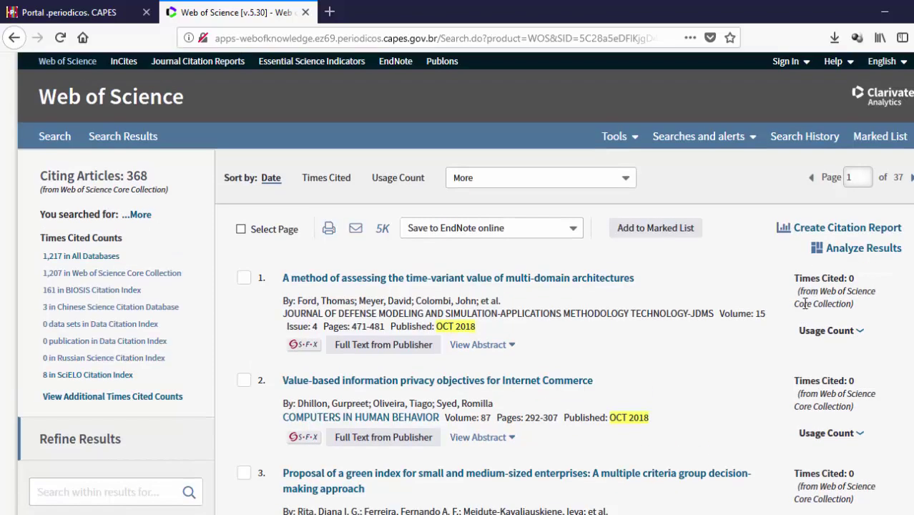
left_click(858, 252)
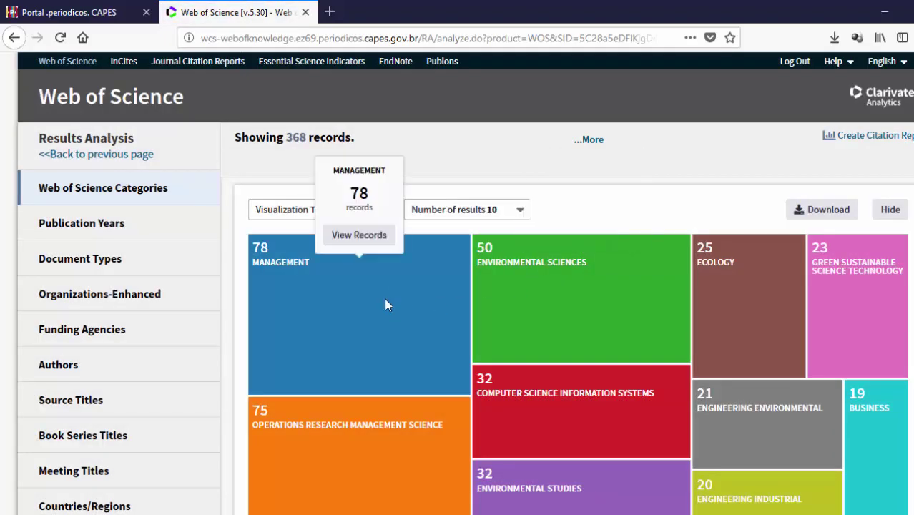
View the results analysis by publication year and by author
scroll(779, 291, "down", 2)
left_click(126, 79)
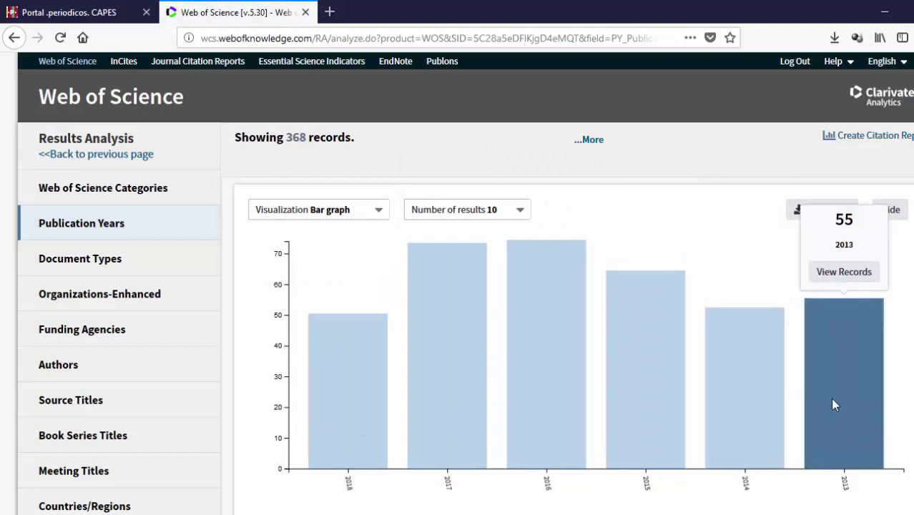
scroll(405, 359, "down", 1)
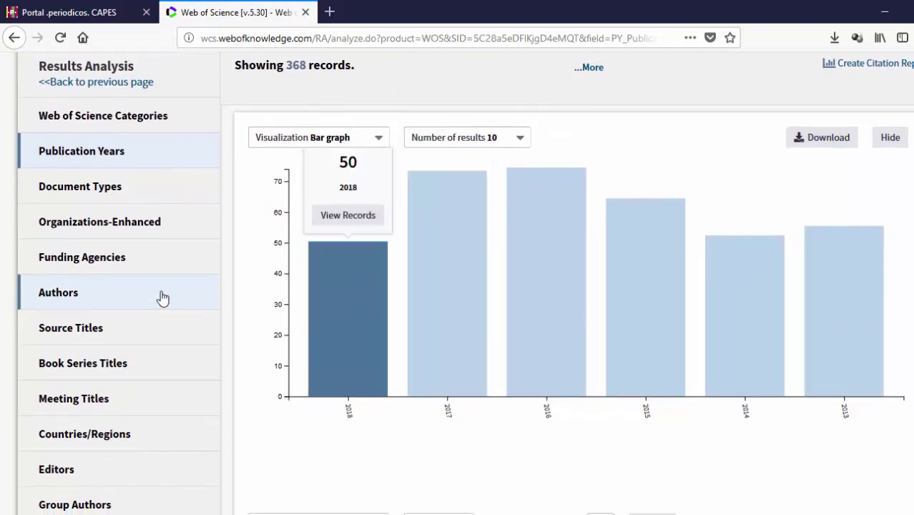
left_click(161, 298)
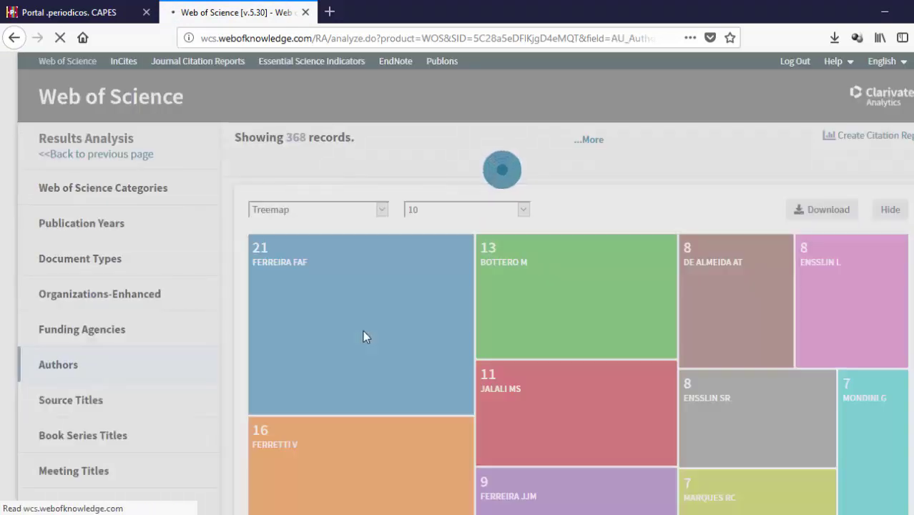
Break the results analysis down by country/region and examine its treemap and record table
scroll(555, 365, "down", 2)
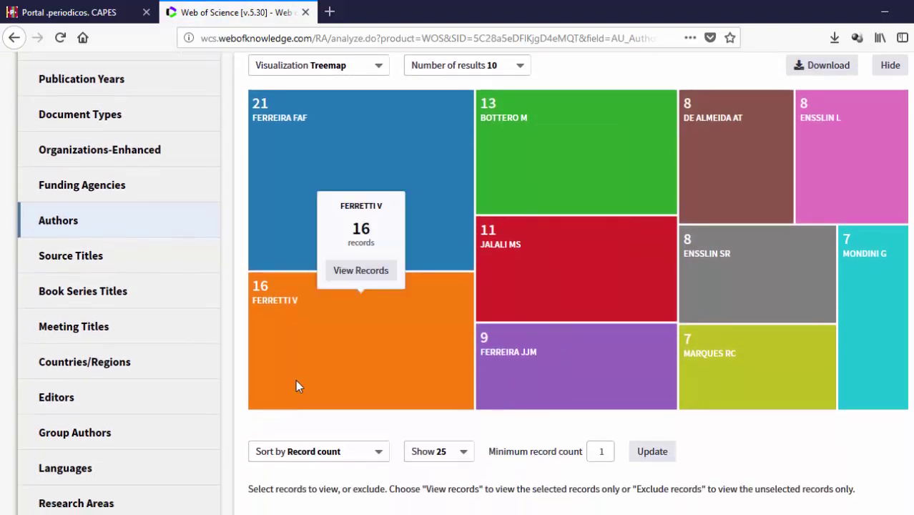
left_click(164, 372)
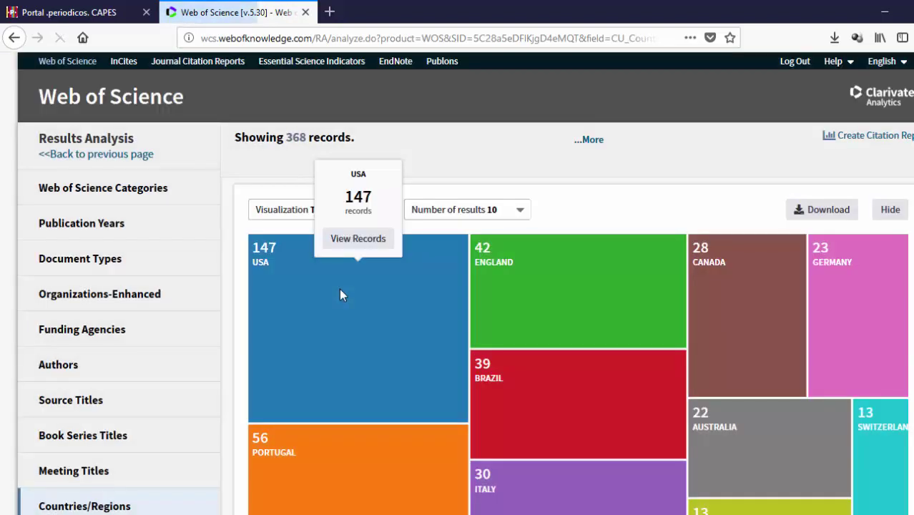
scroll(339, 288, "down", 5)
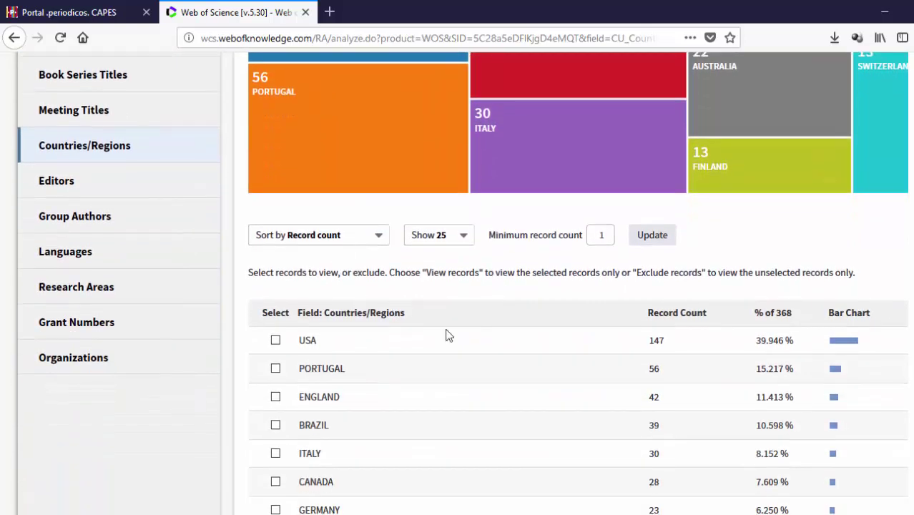
scroll(679, 209, "up", 5)
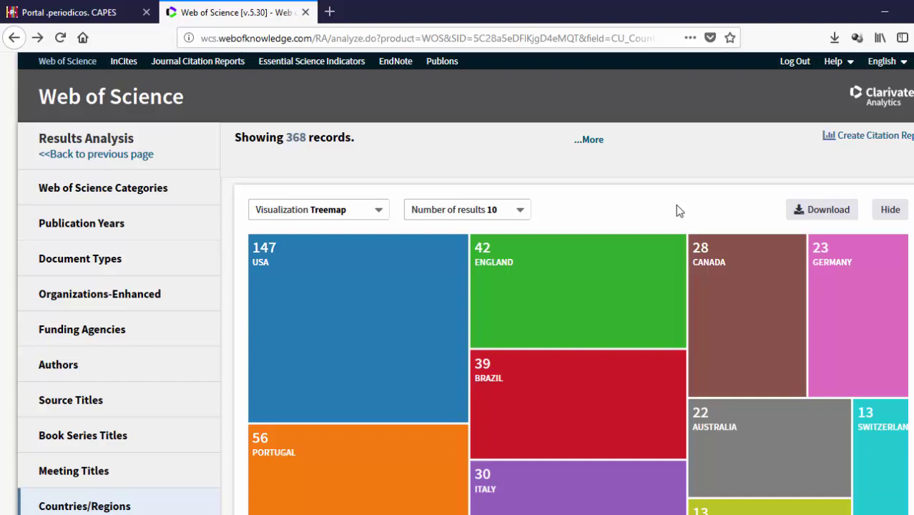
Create a citation report for the refined citing articles and examine the times cited per year
left_click(859, 145)
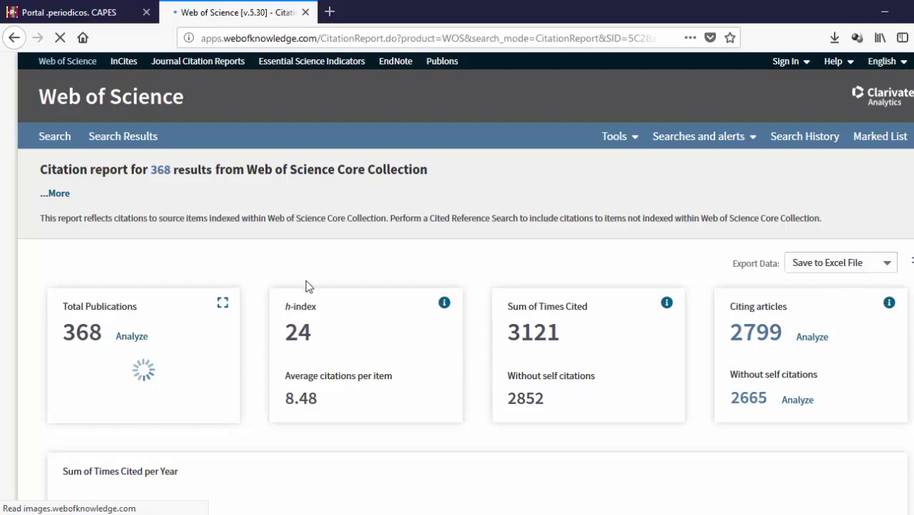
scroll(644, 215, "down", 5)
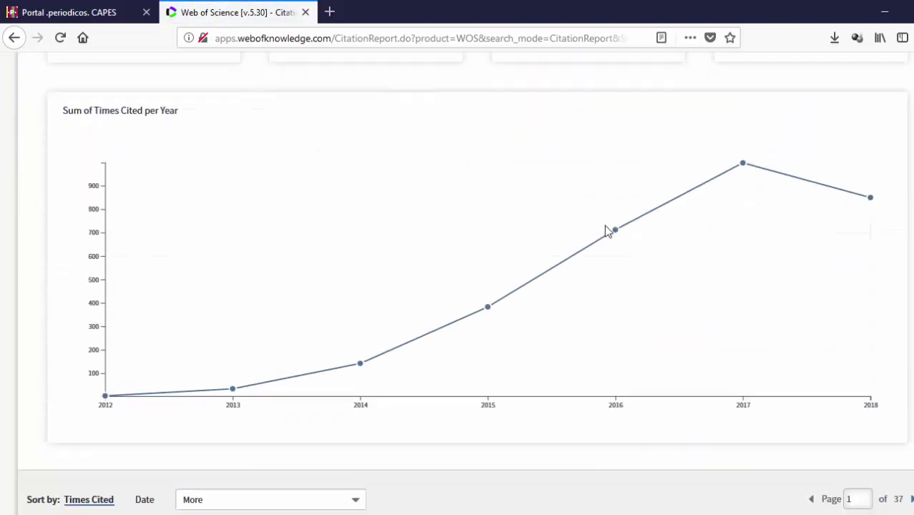
scroll(777, 253, "down", 3)
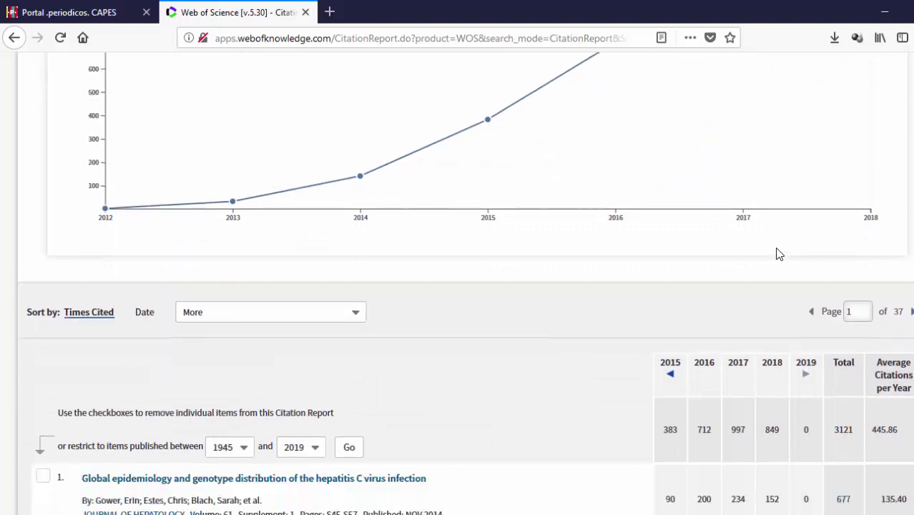
Send records 1 to 368 of the citation report to an Excel file
scroll(779, 253, "down", 3)
scroll(363, 194, "down", 10)
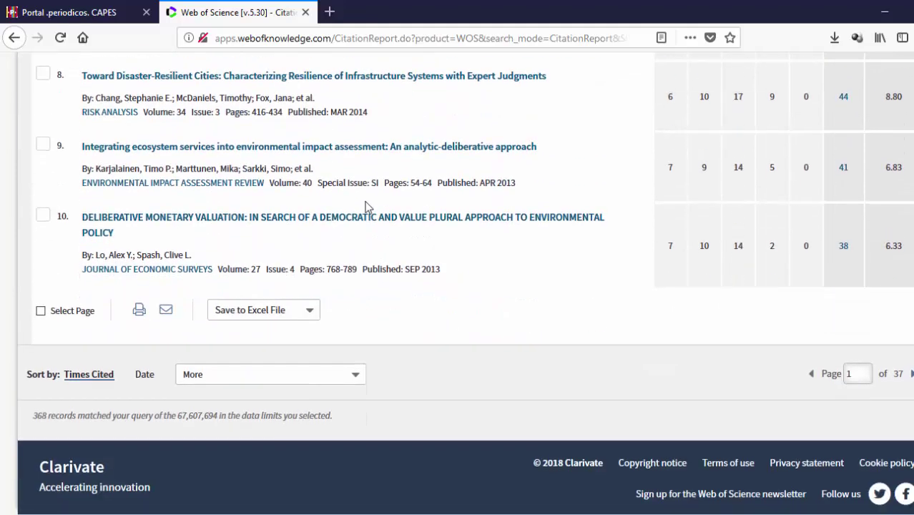
left_click(307, 315)
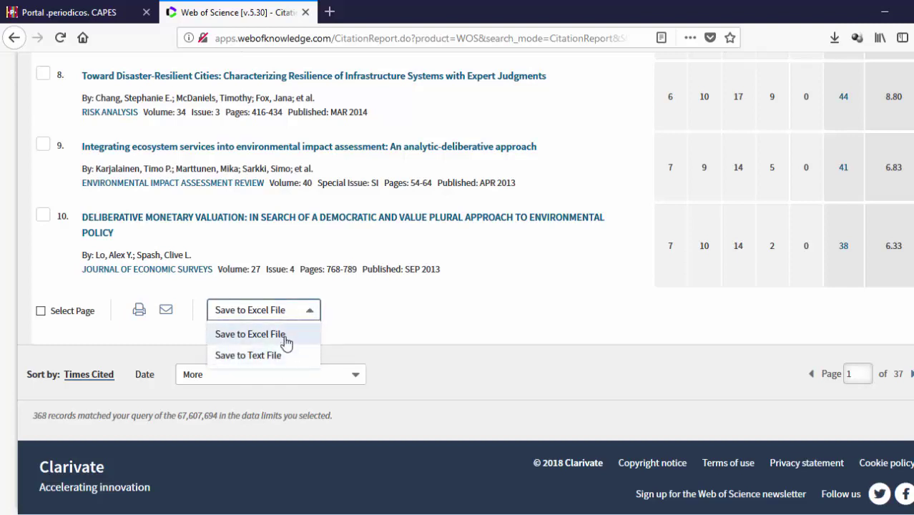
key("Return")
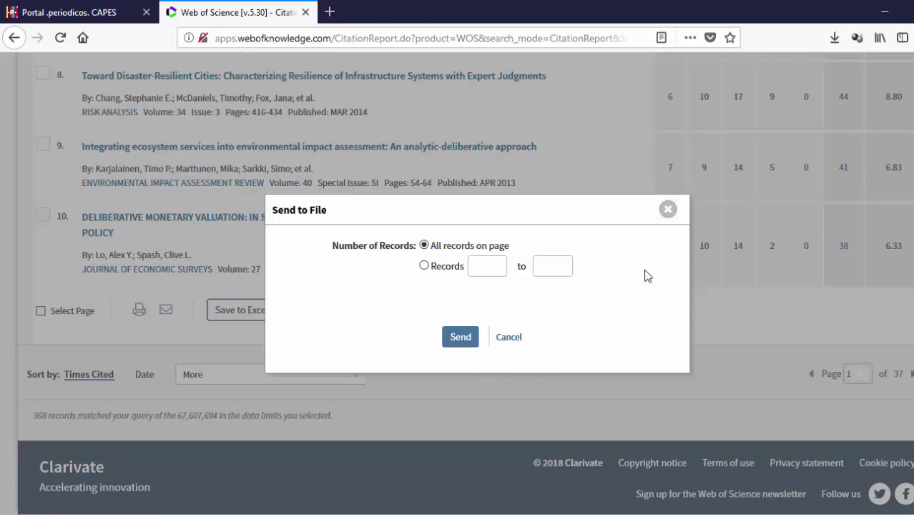
left_click(425, 265)
left_click(492, 270)
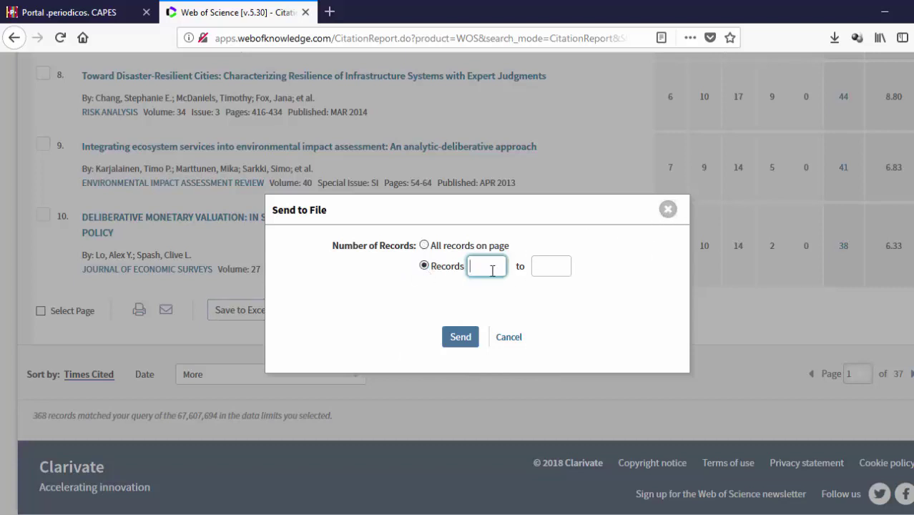
type("1")
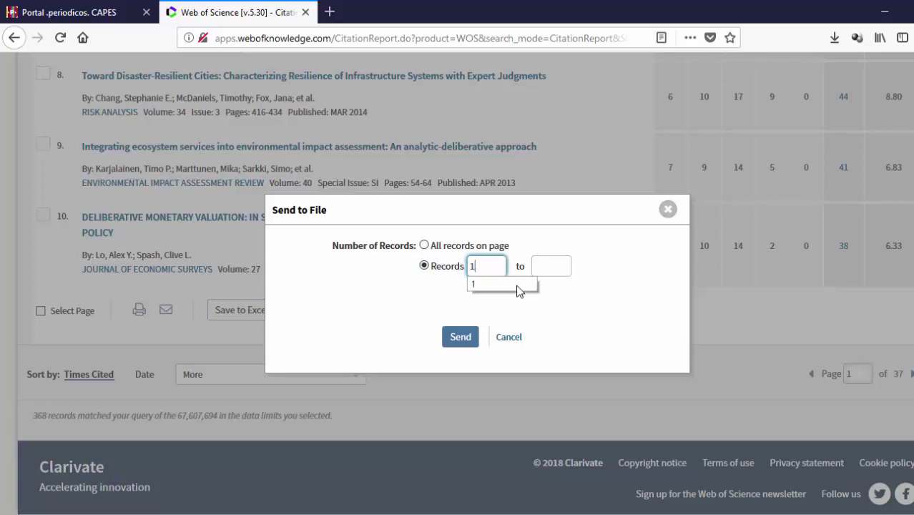
left_click(548, 265)
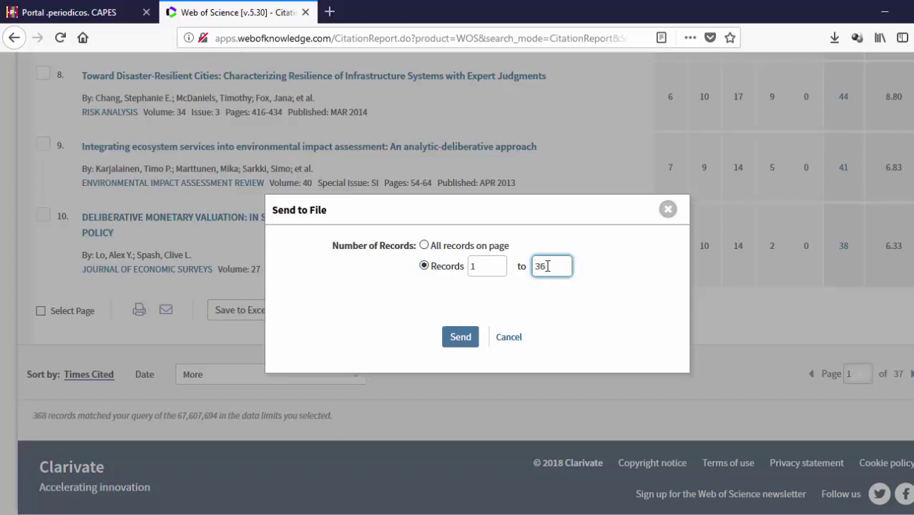
type("368")
left_click(463, 338)
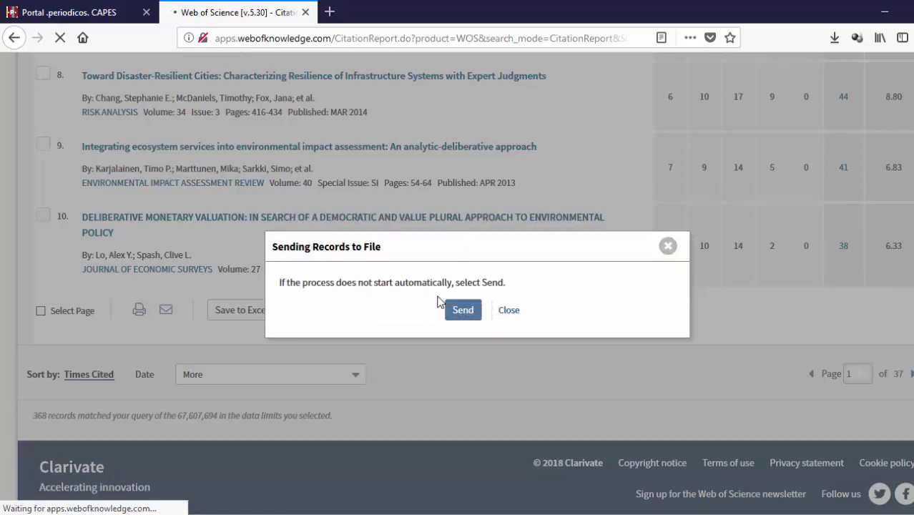
Start the record download manually and open the resulting savedrecs file in Excel
left_click(462, 318)
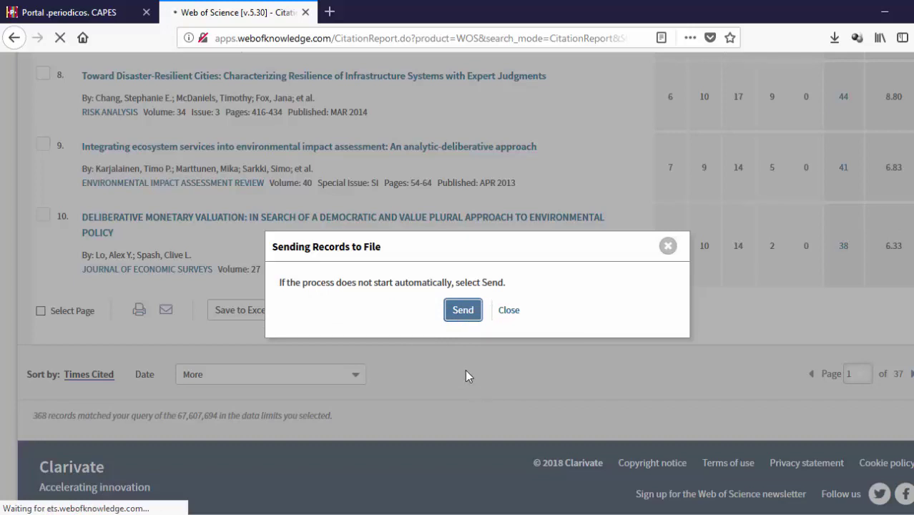
left_click(464, 314)
left_click(536, 291)
left_click(691, 373)
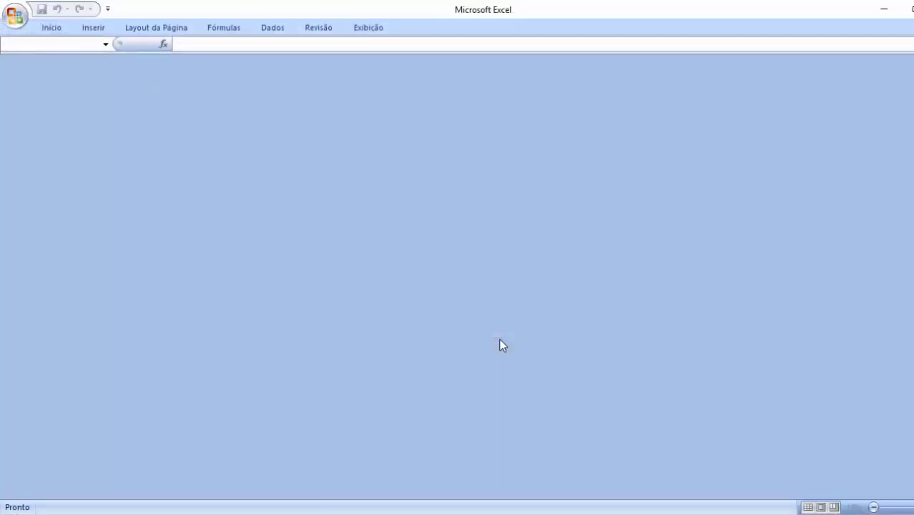
Fit column B to its author lists and widen column A to show more of the labels and titles
scroll(470, 324, "down", 8)
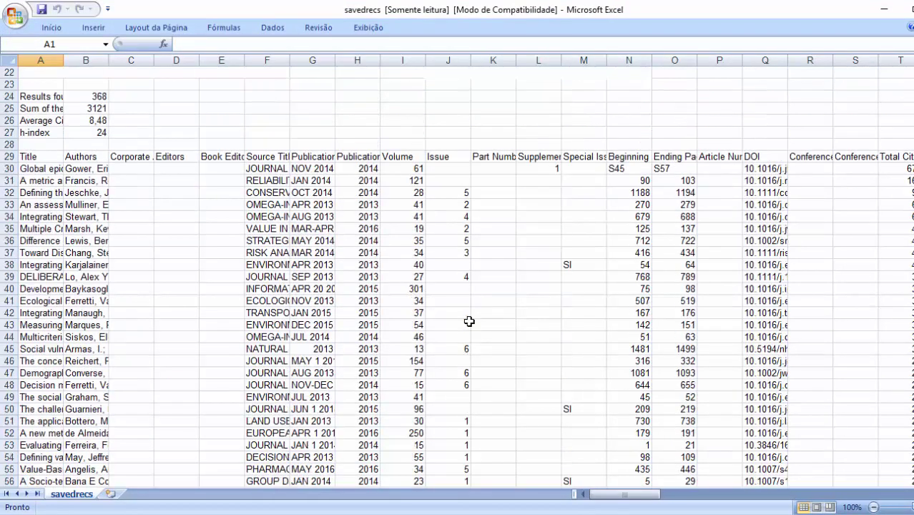
scroll(207, 199, "up", 4)
double_click(108, 60)
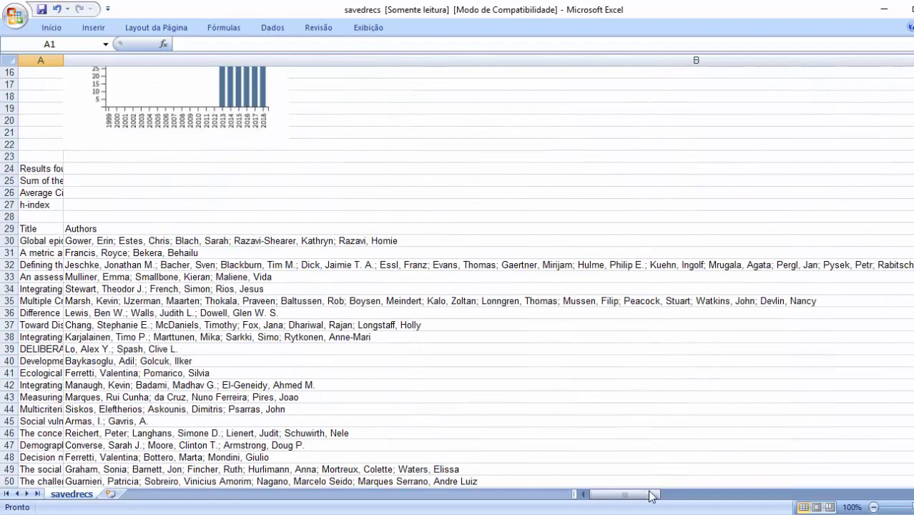
scroll(582, 377, "up", 3)
scroll(582, 380, "down", 13)
scroll(583, 382, "up", 15)
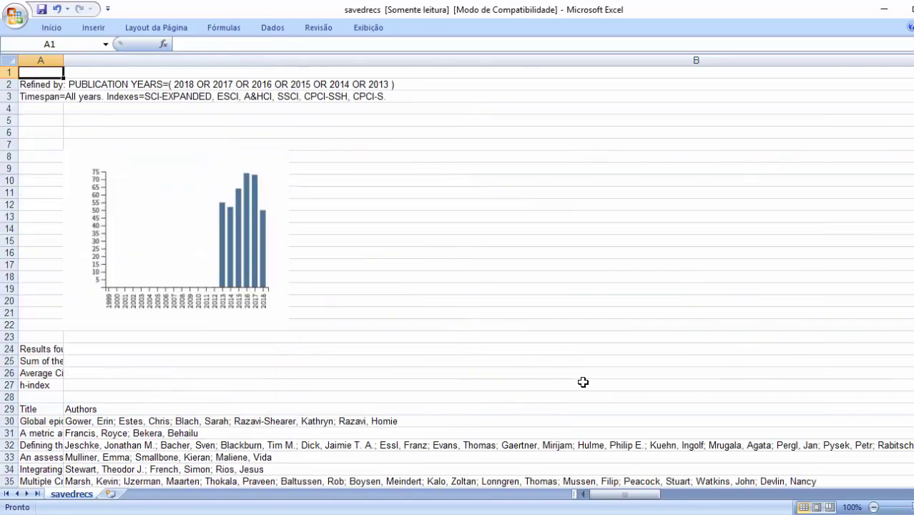
left_click_drag(66, 61, 141, 60)
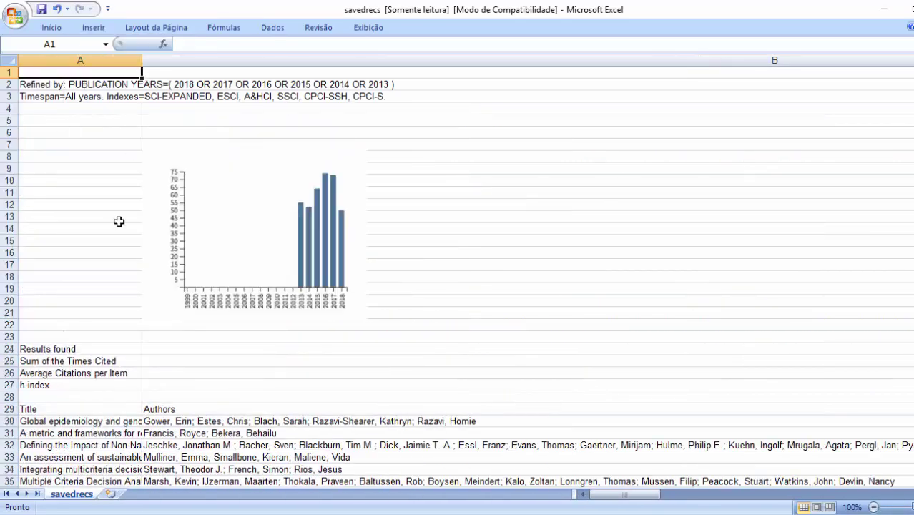
Examine the exported records' titles and authors, and the header fields in row 29 from Source Title to Supplement
left_click(66, 427)
scroll(93, 404, "down", 3)
left_click(178, 313)
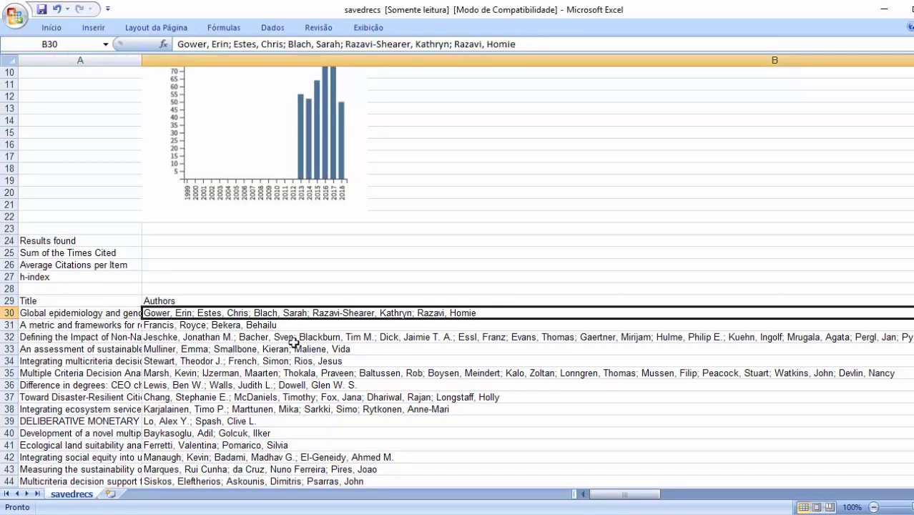
scroll(581, 493, "right", 3)
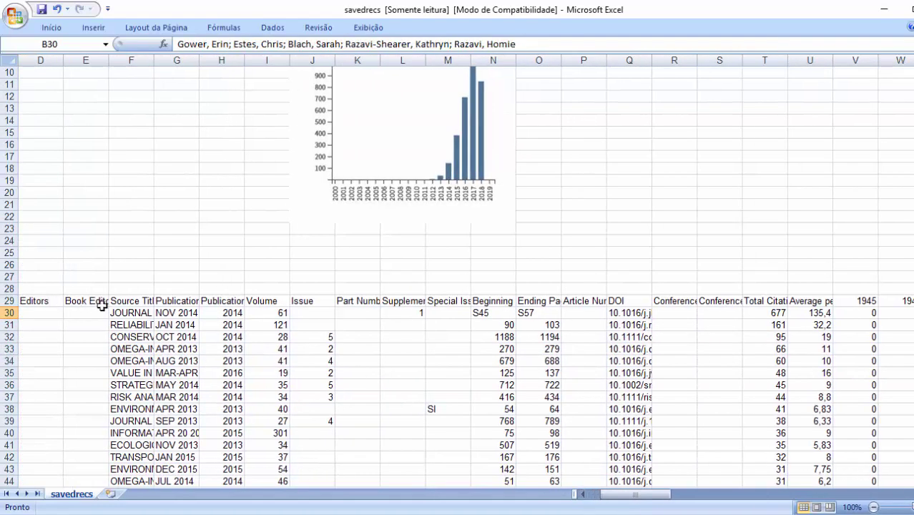
left_click(122, 303)
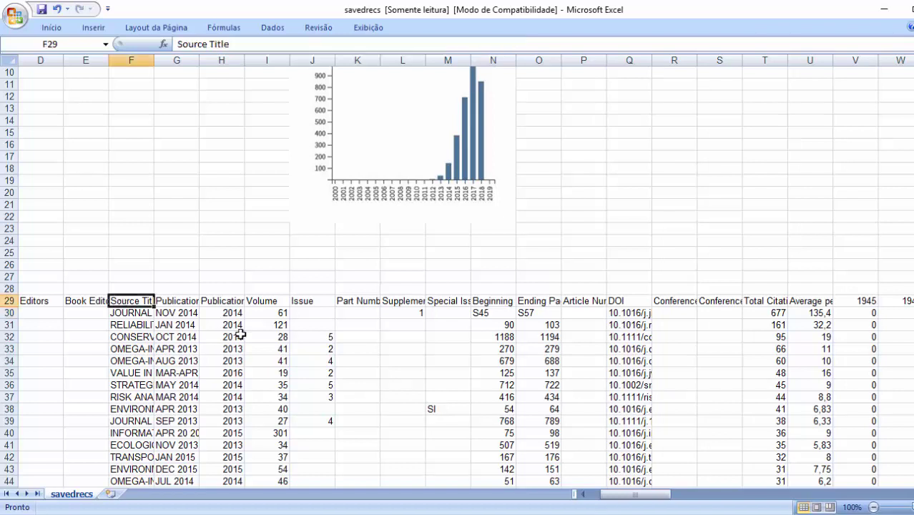
key("Right")
key("Right")
key("Right")
key("Right")
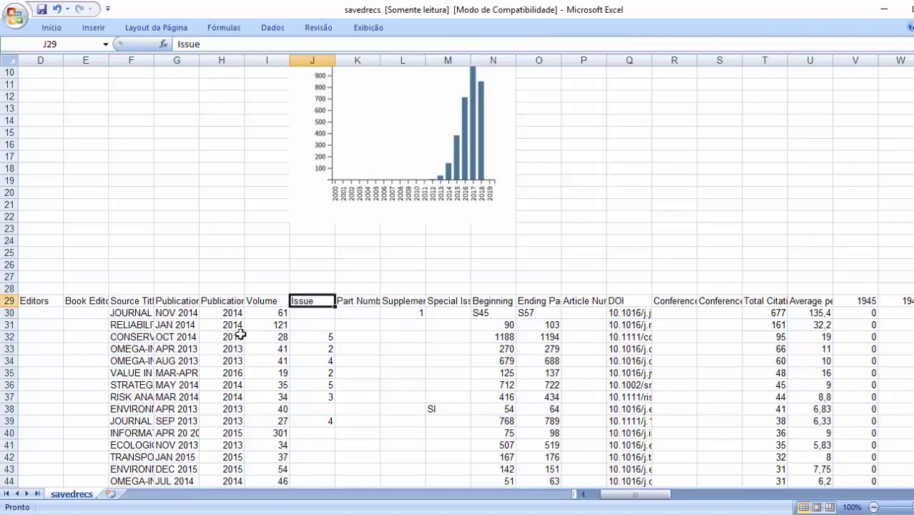
key("Left")
key("Left")
key("Right")
key("Right")
key("Right")
key("Right")
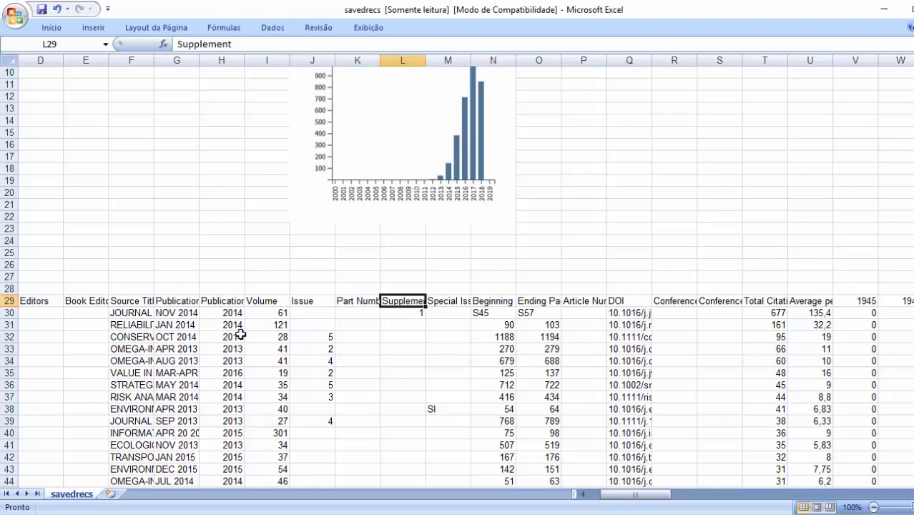
mouse_move(632, 495)
left_mouse_down()
mouse_move(866, 495)
mouse_move(622, 495)
left_mouse_up()
scroll(266, 319, "down", 1)
scroll(266, 319, "down", 20)
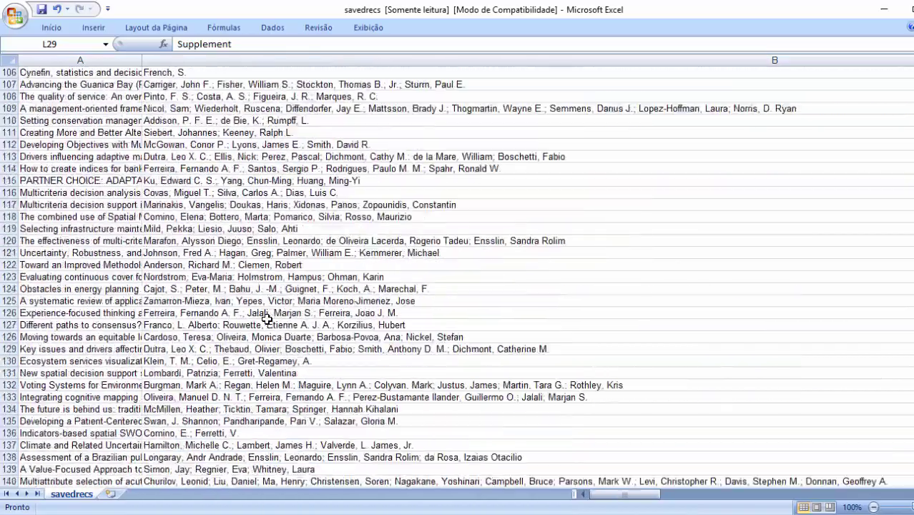